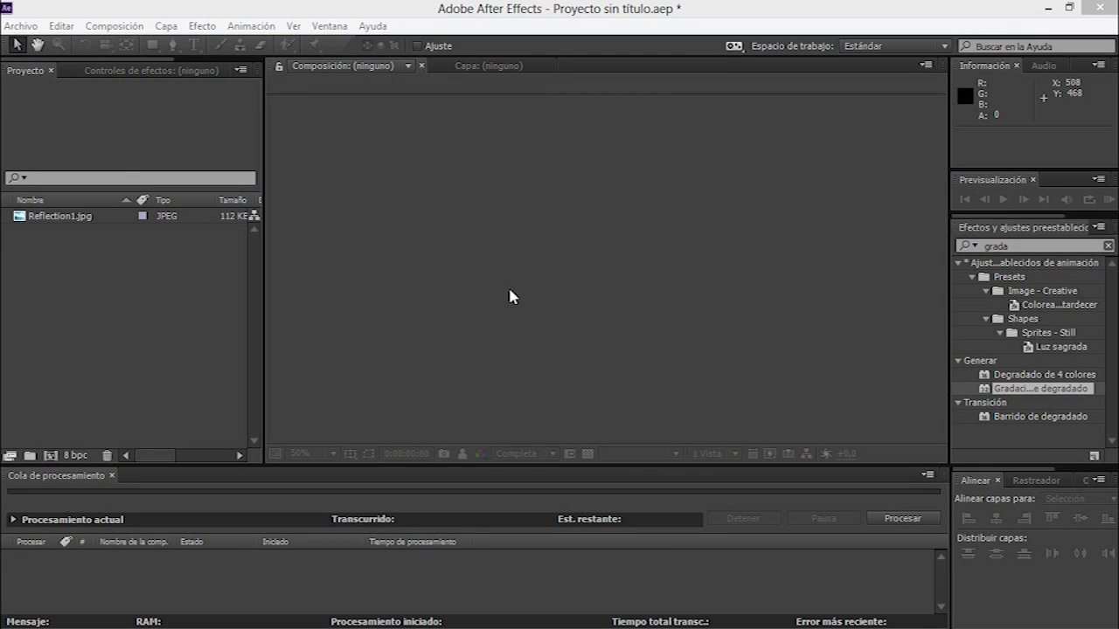
- With Reflection1.jpg imported, focus the Project panel and begin a new composition
click(182, 345)
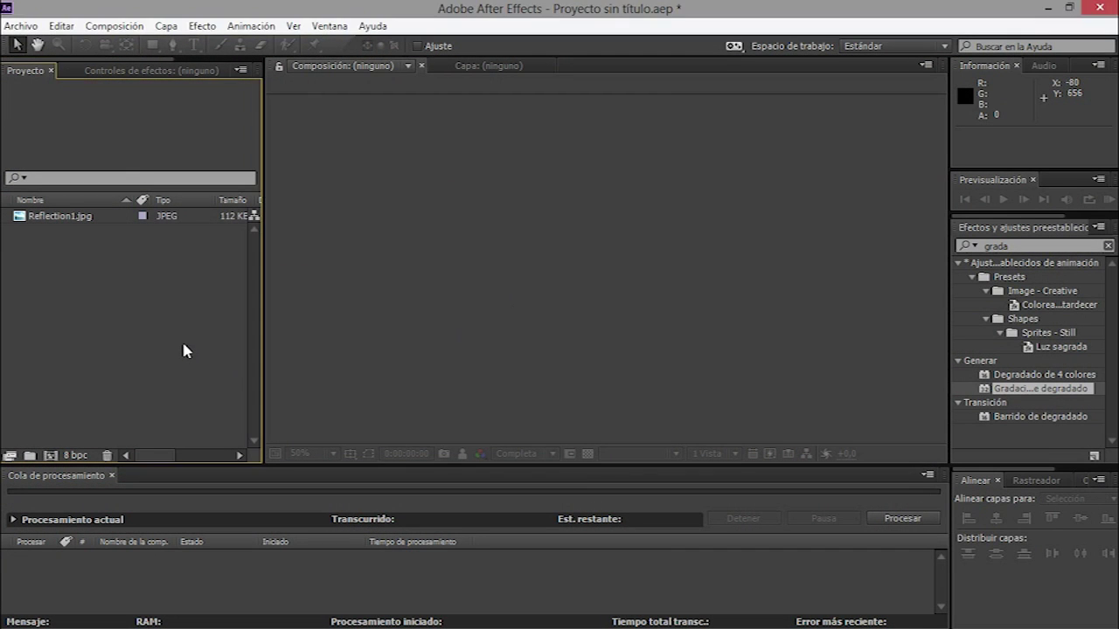
key(ctrl+n)
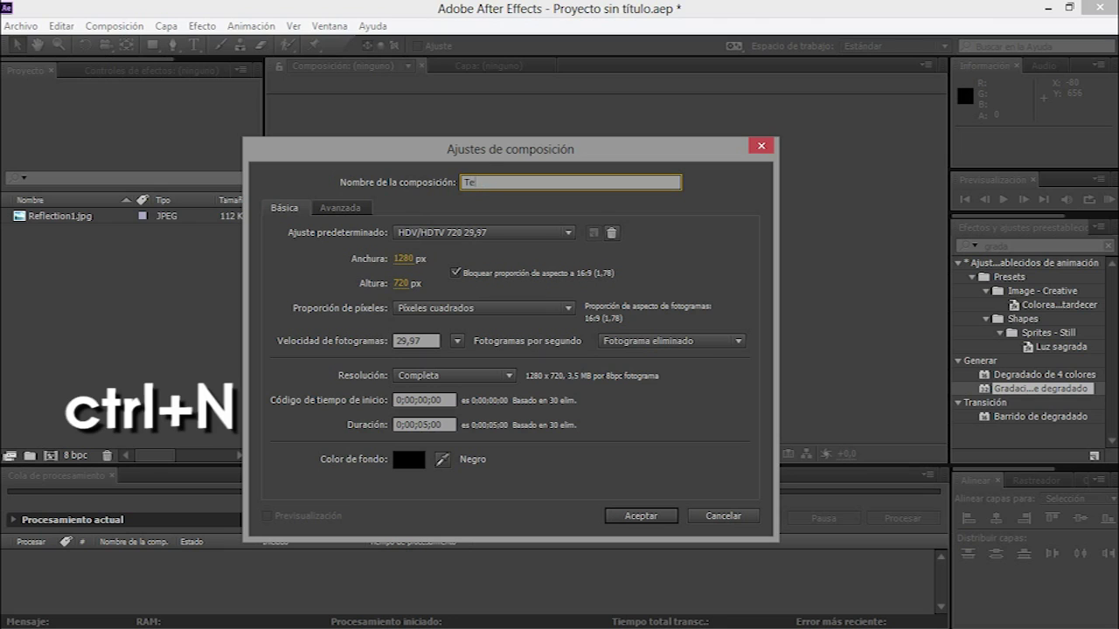
- Create the 1280×720 Texto composition and type the DAN PRODUCTION title in its viewer
text(xto)
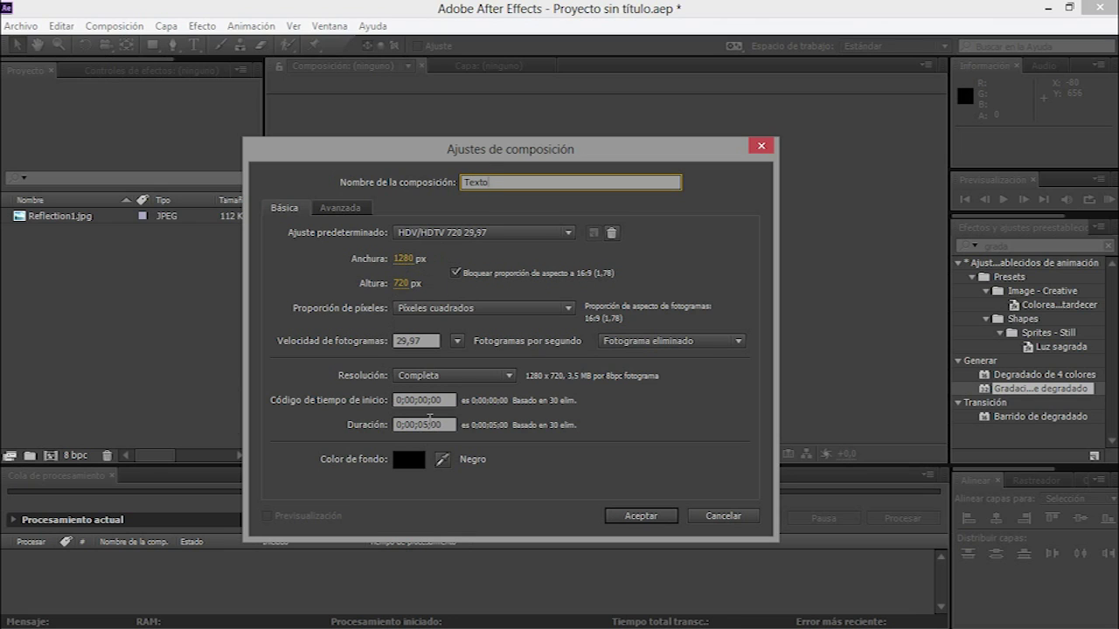
click(642, 517)
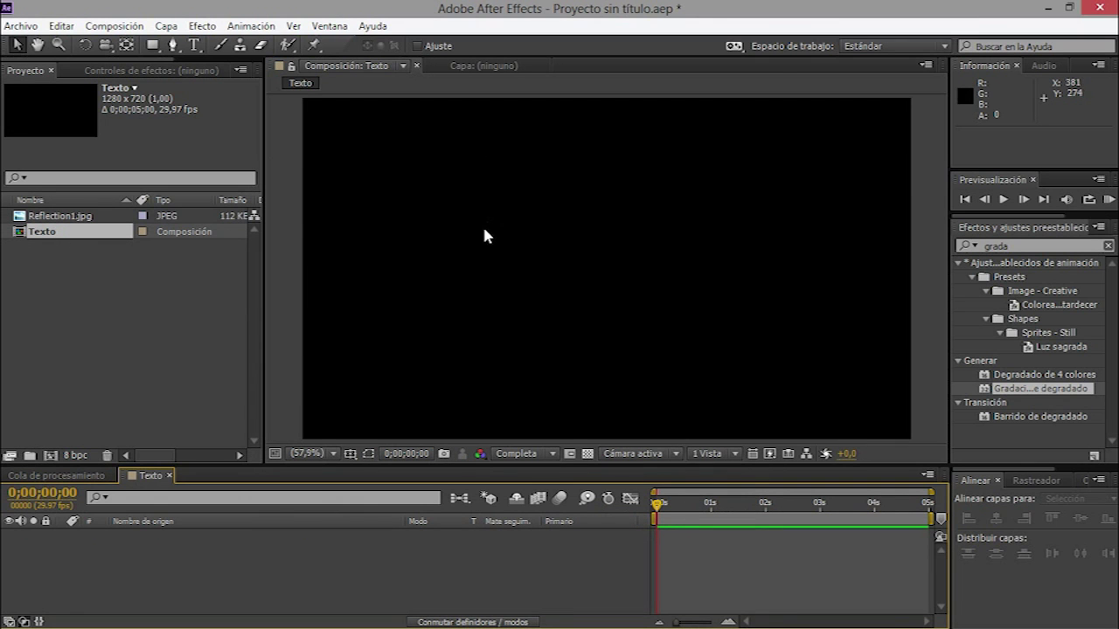
click(195, 45)
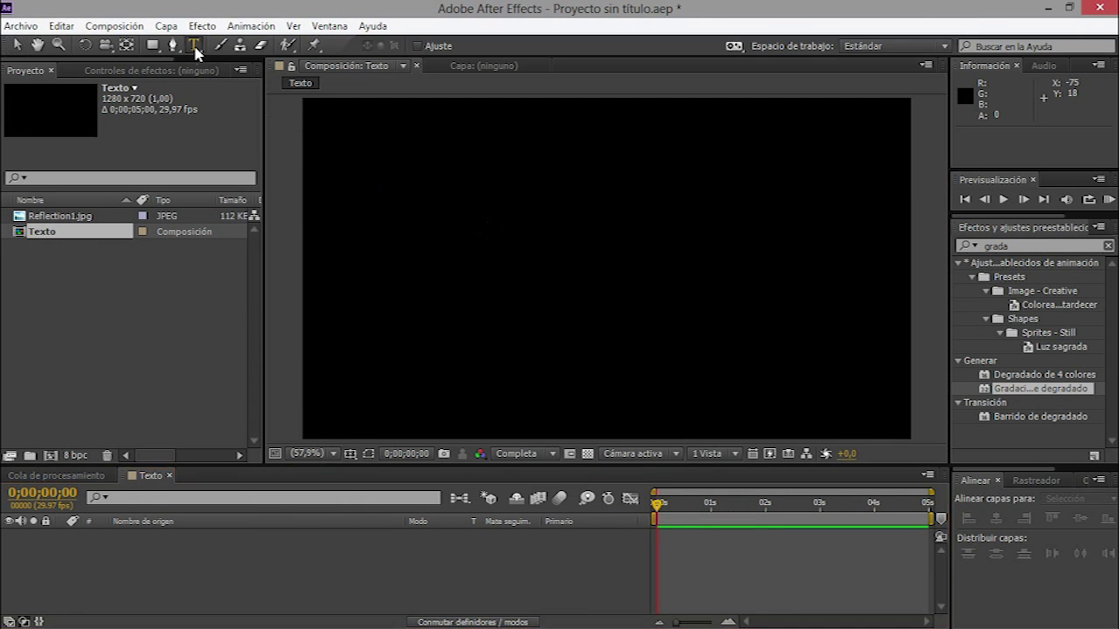
click(464, 244)
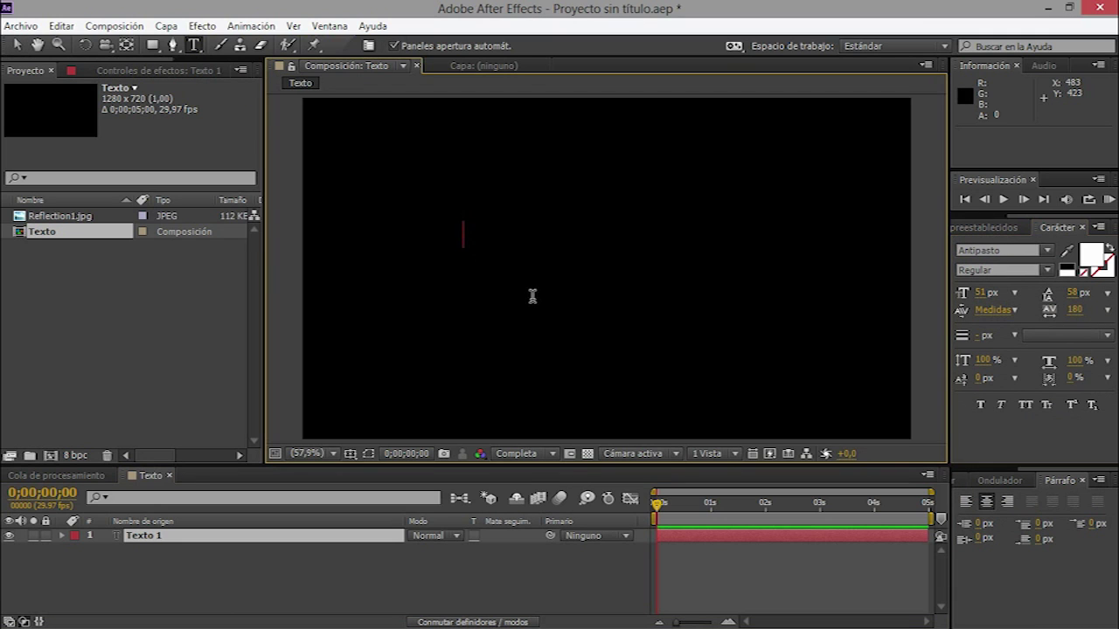
text(DAN)
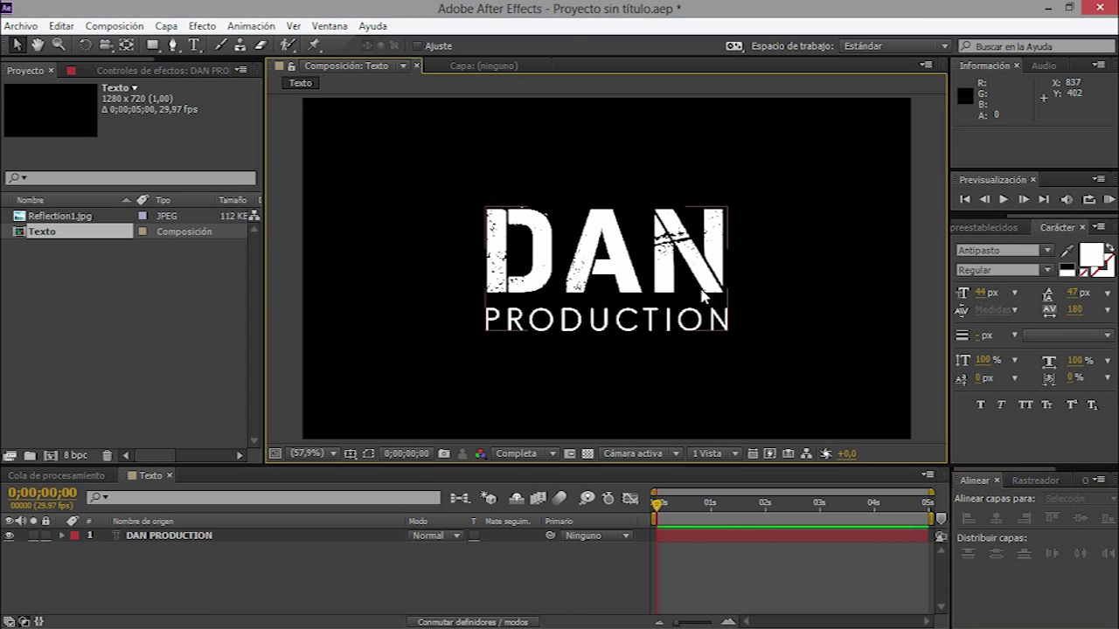
click(625, 280)
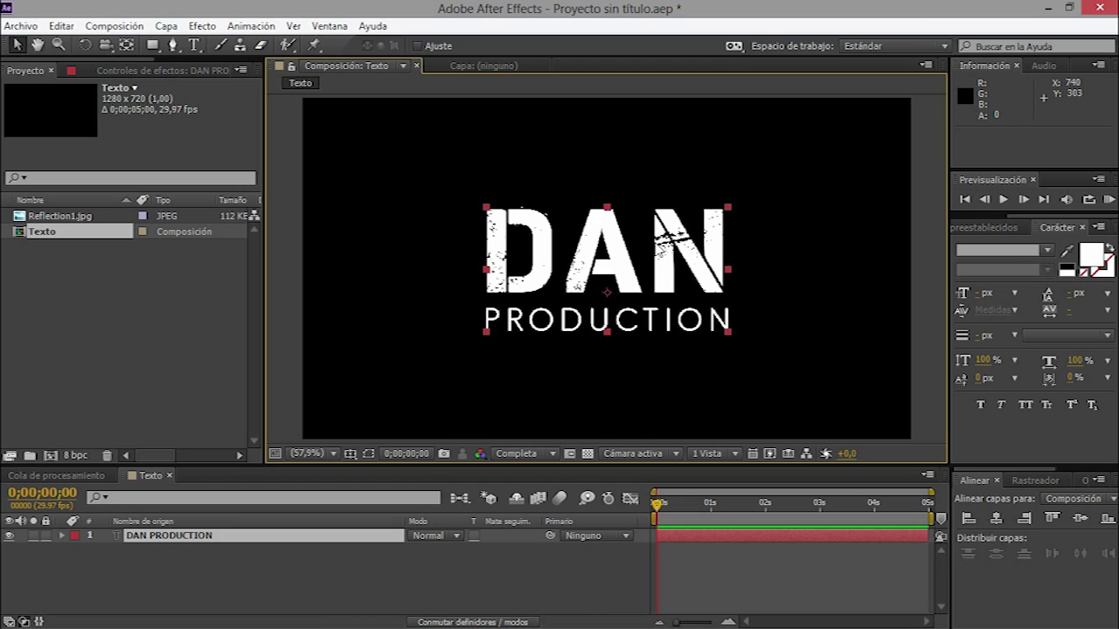
click(201, 395)
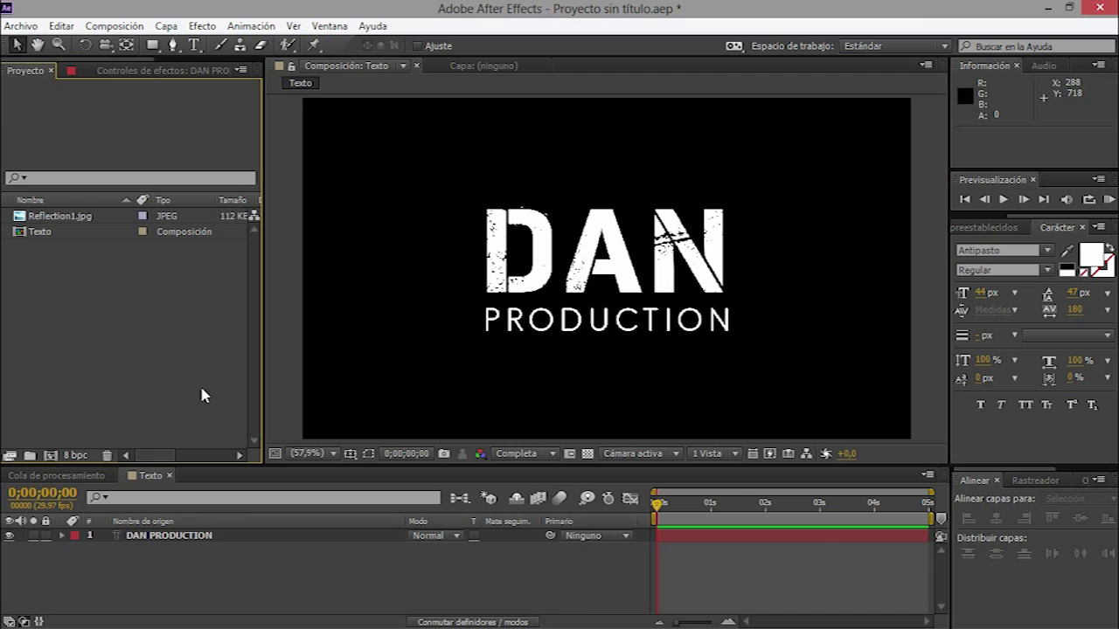
key(ctrl+k)
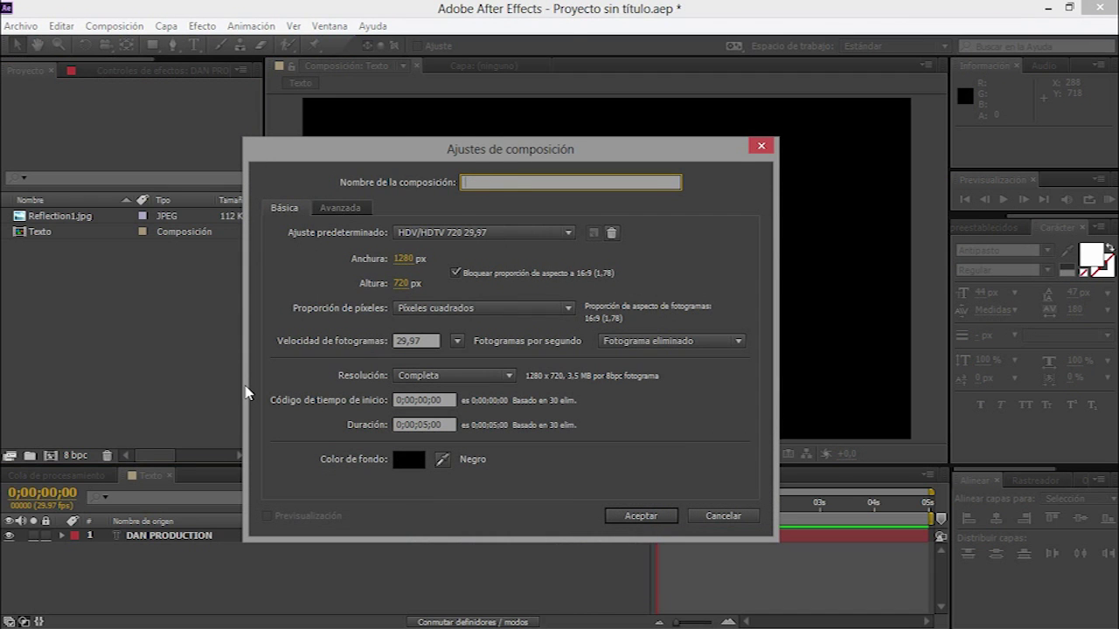
text(final)
- Create the composition named final and select Reflection1.jpg in the Project panel
click(640, 517)
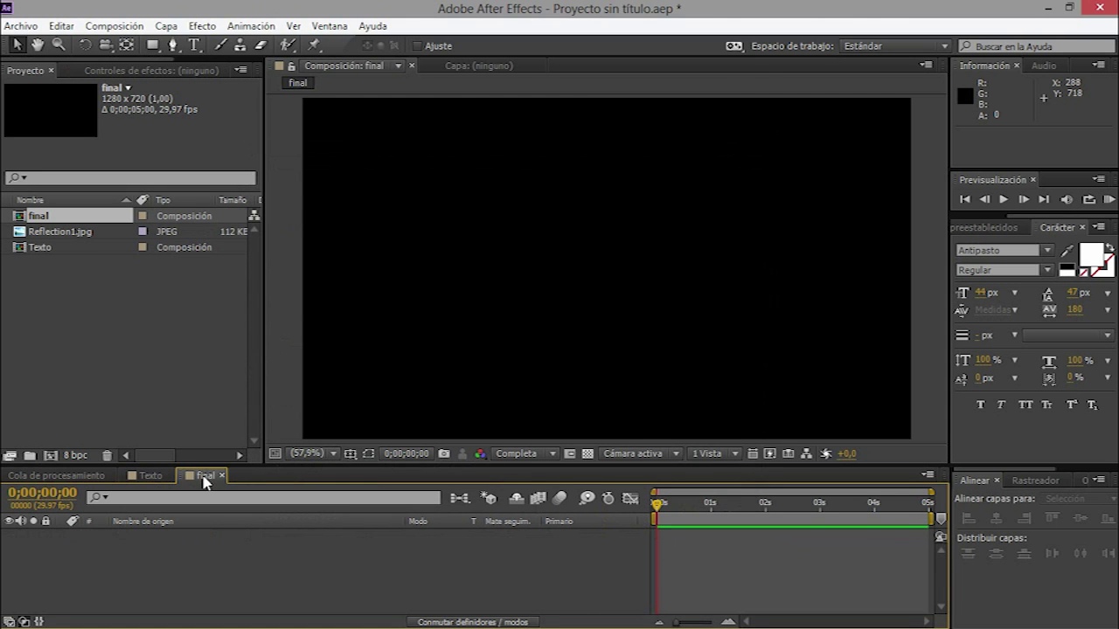
click(172, 352)
click(40, 236)
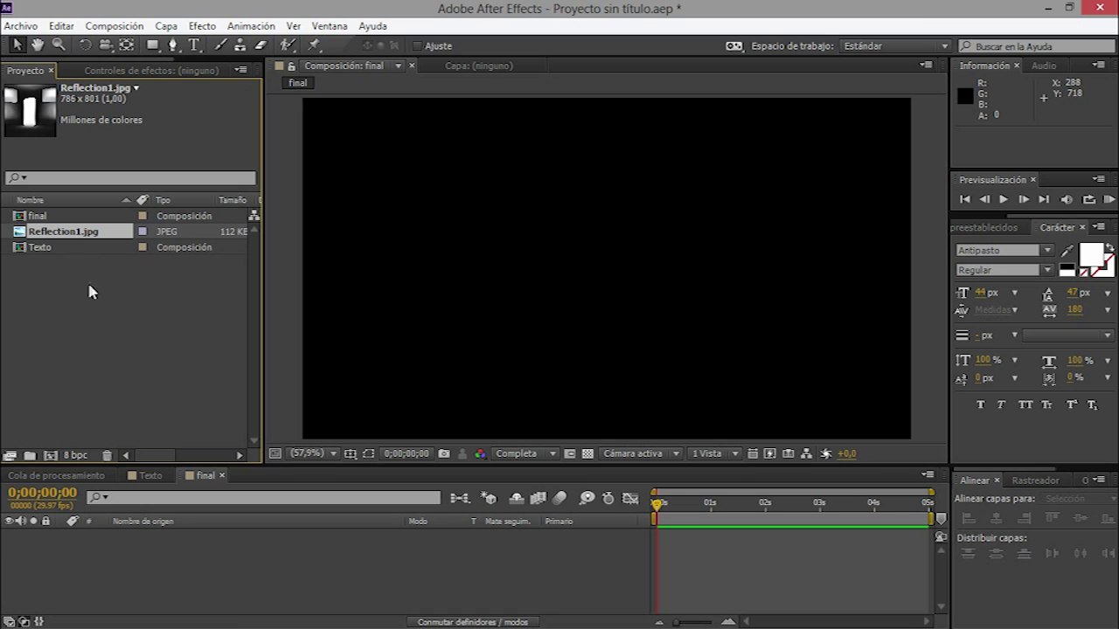
click(100, 341)
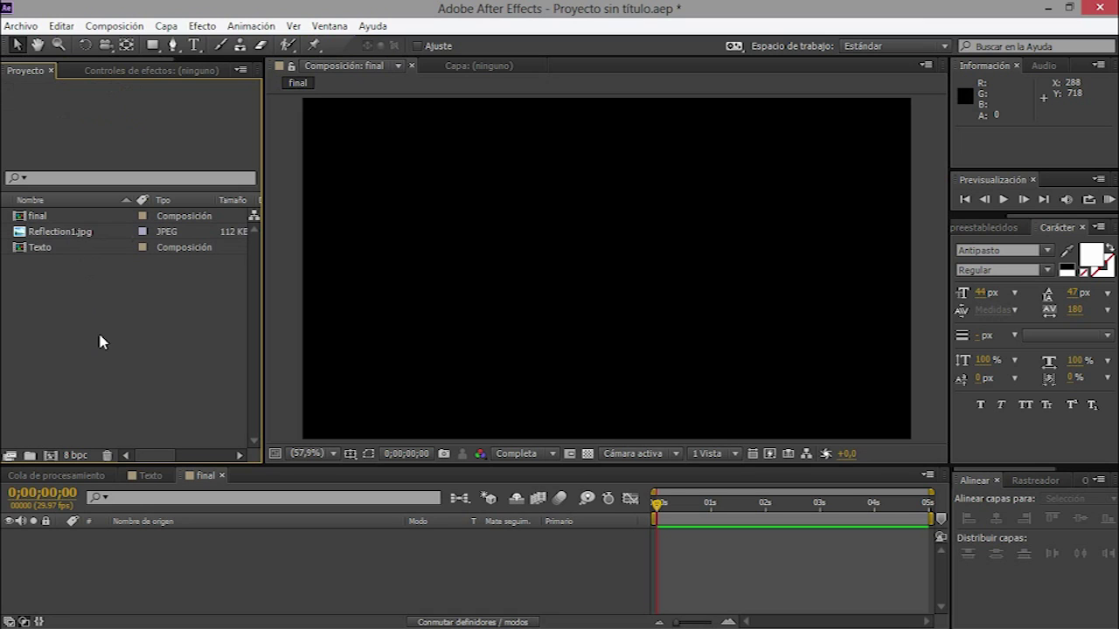
click(63, 236)
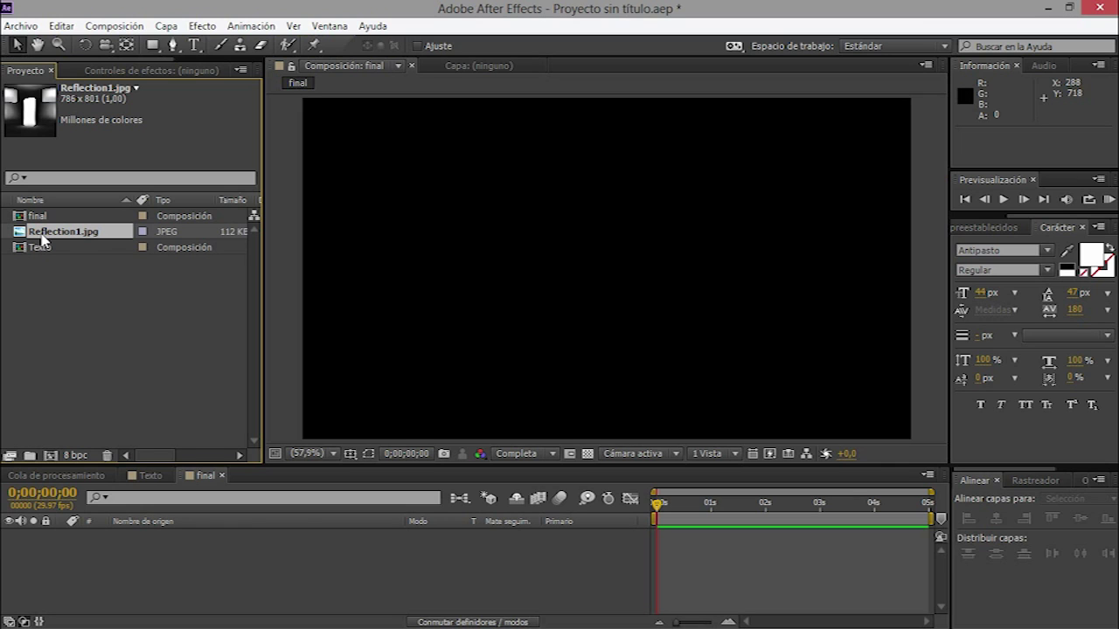
click(58, 301)
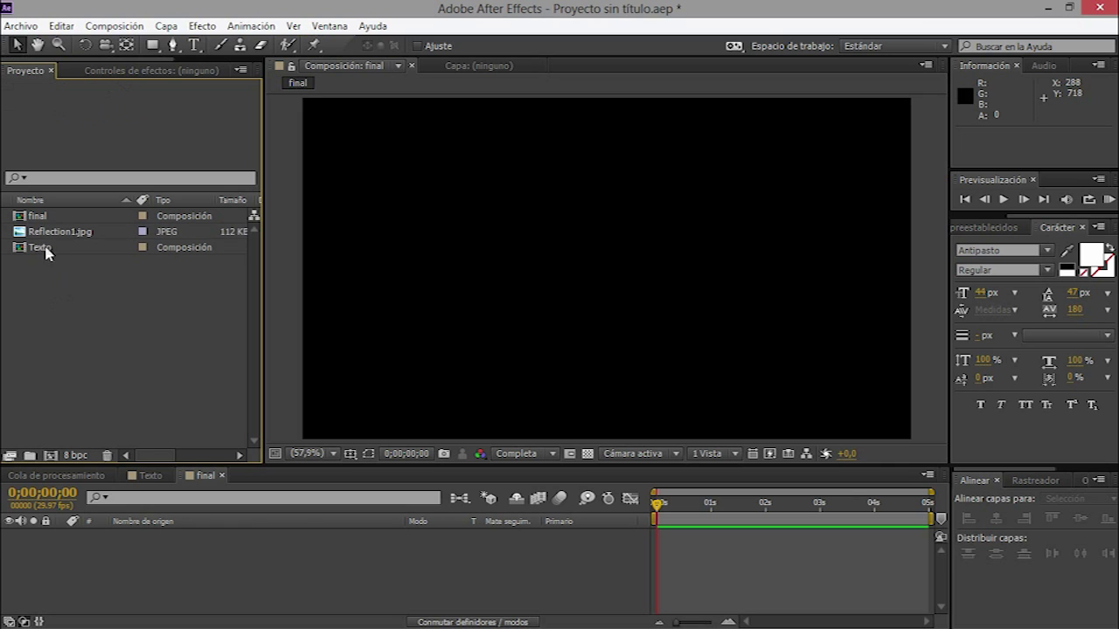
click(51, 236)
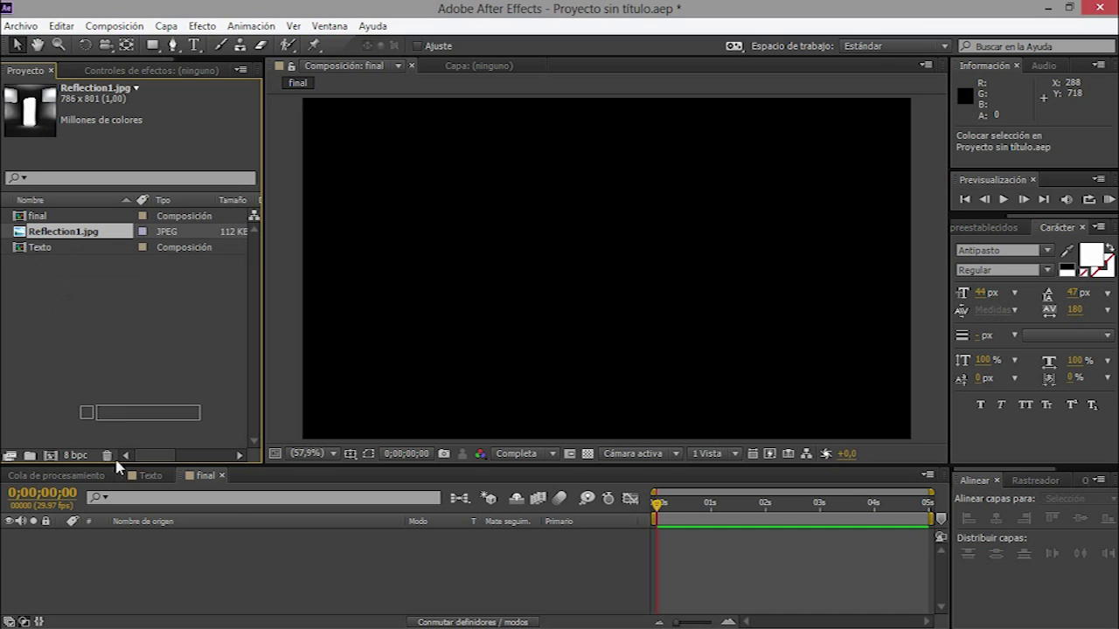
- Add Reflection1.jpg to the final timeline and scale it down to 90%
drag(33, 238, 149, 553)
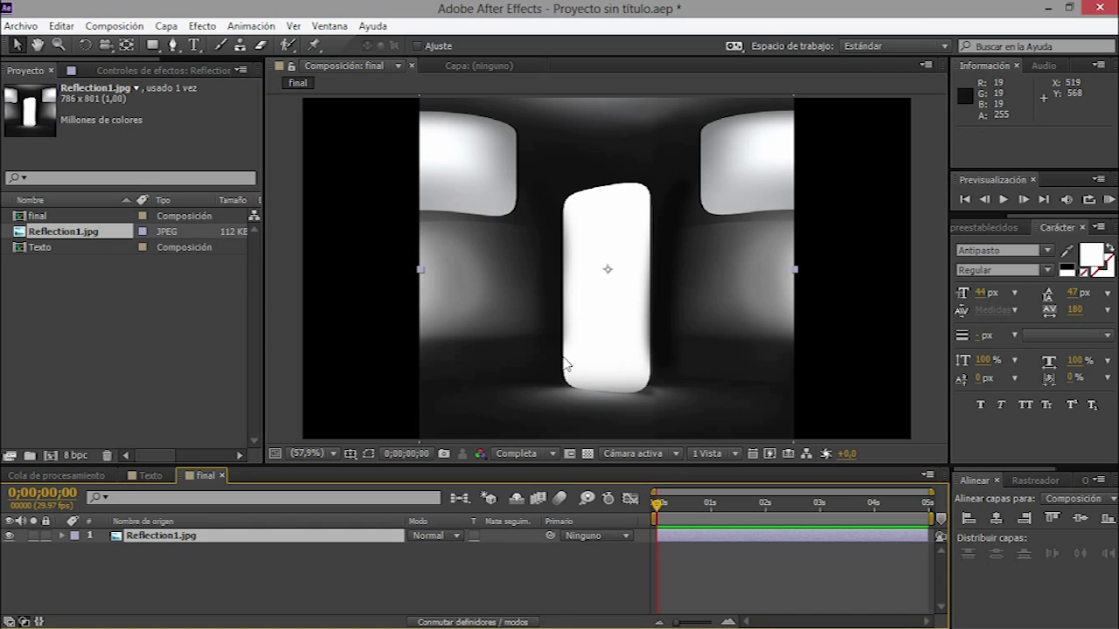
scroll(595, 341, up, 1)
scroll(605, 327, up, 1)
scroll(607, 327, down, 2)
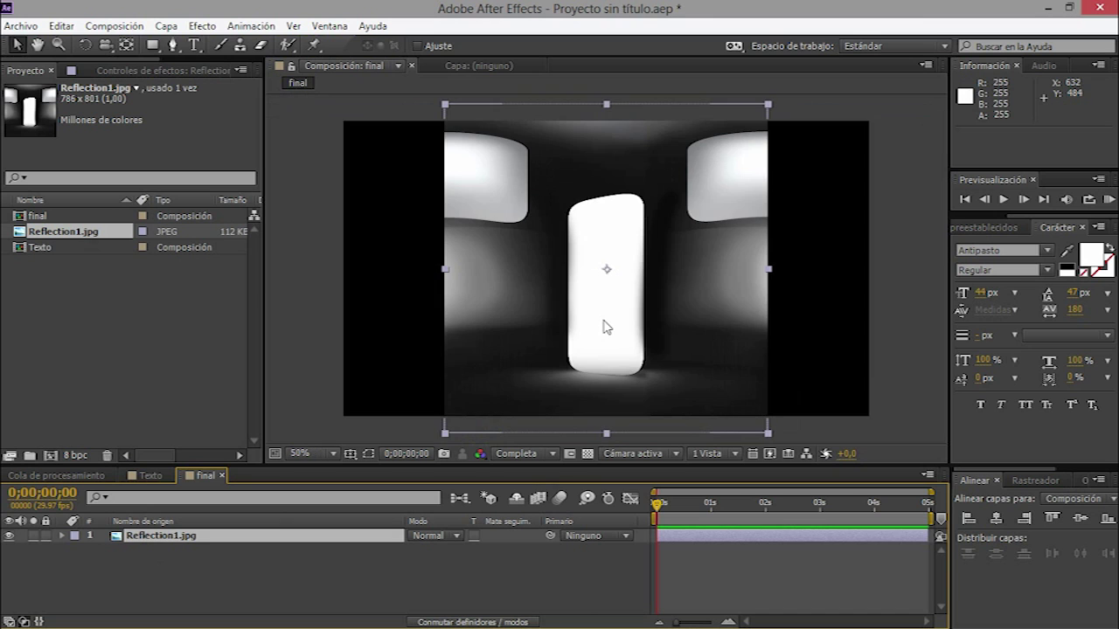
drag(768, 108, 752, 123)
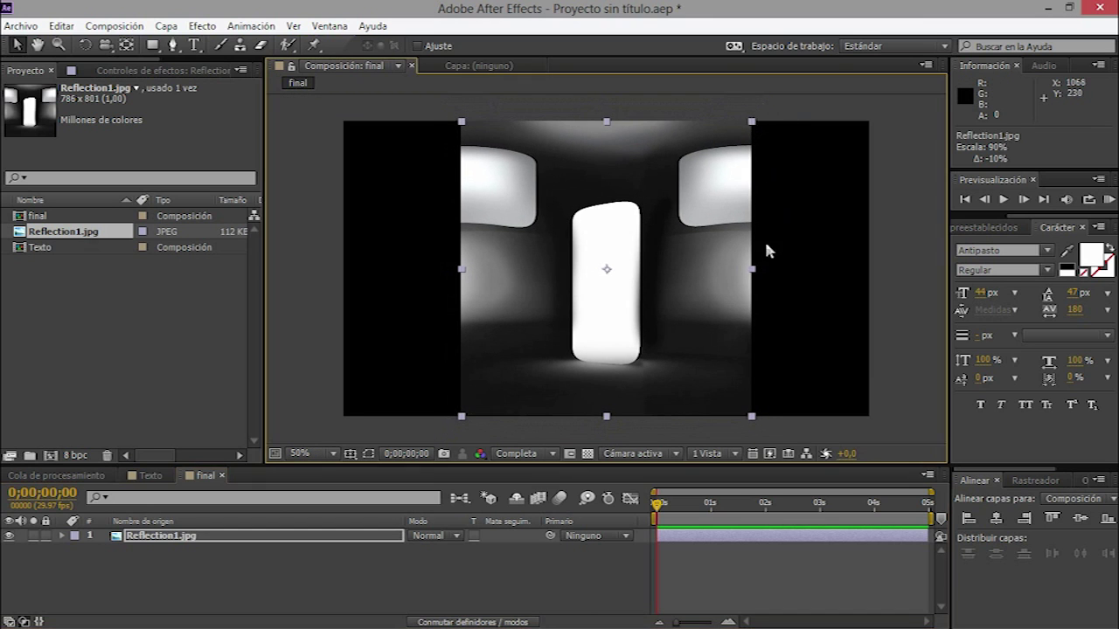
click(983, 228)
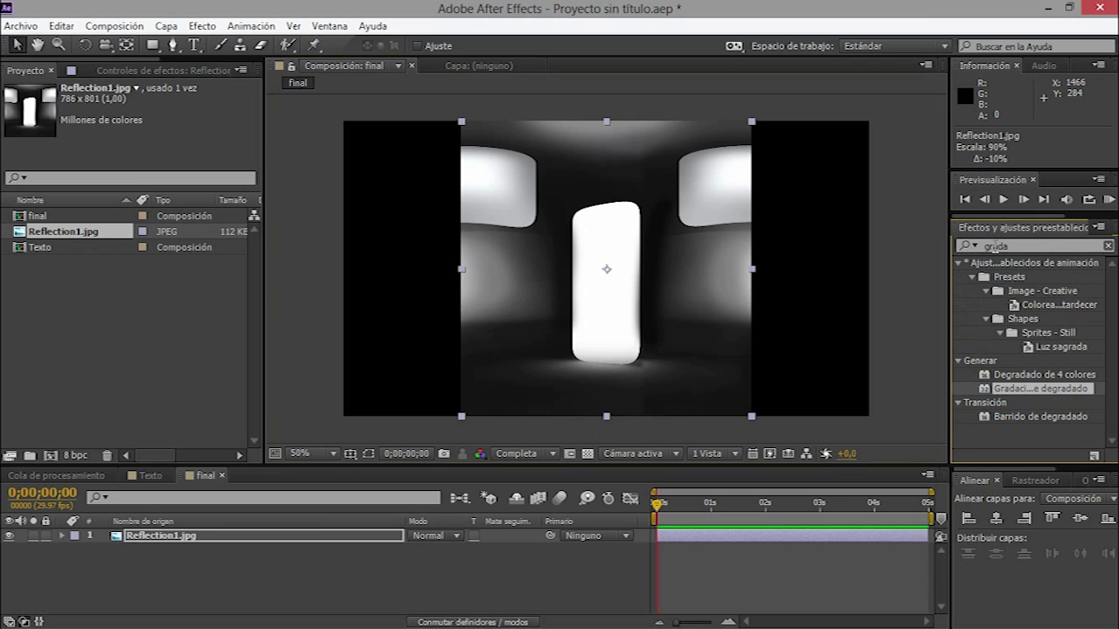
click(1013, 246)
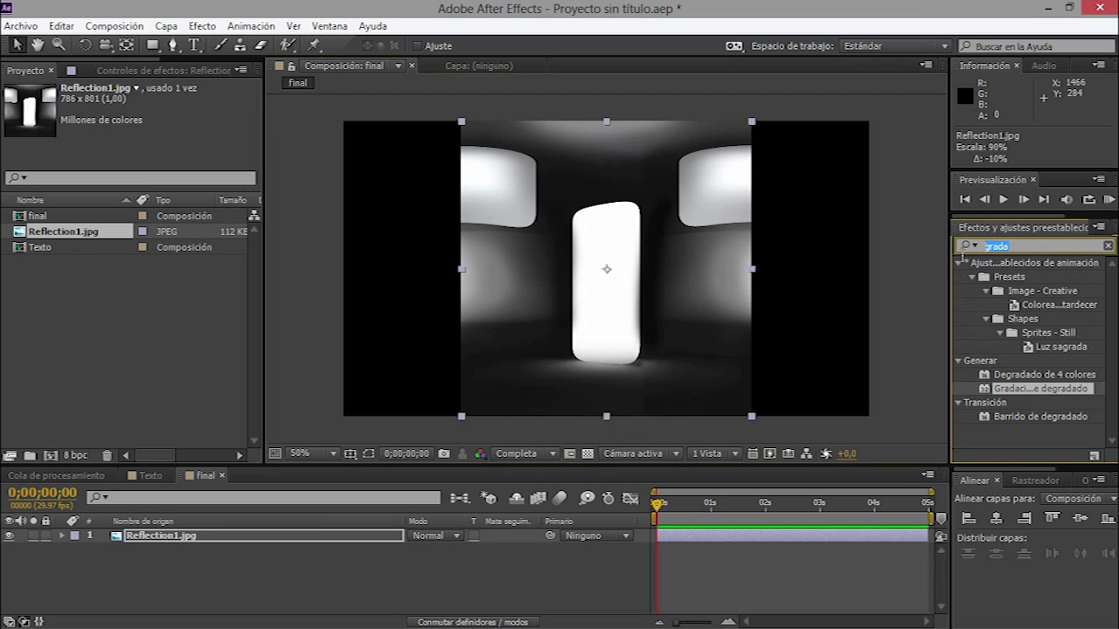
- Apply Mosaico en movimiento to Reflection1.jpg with Output Width 500 and Mirror Edges on
text(mosaico)
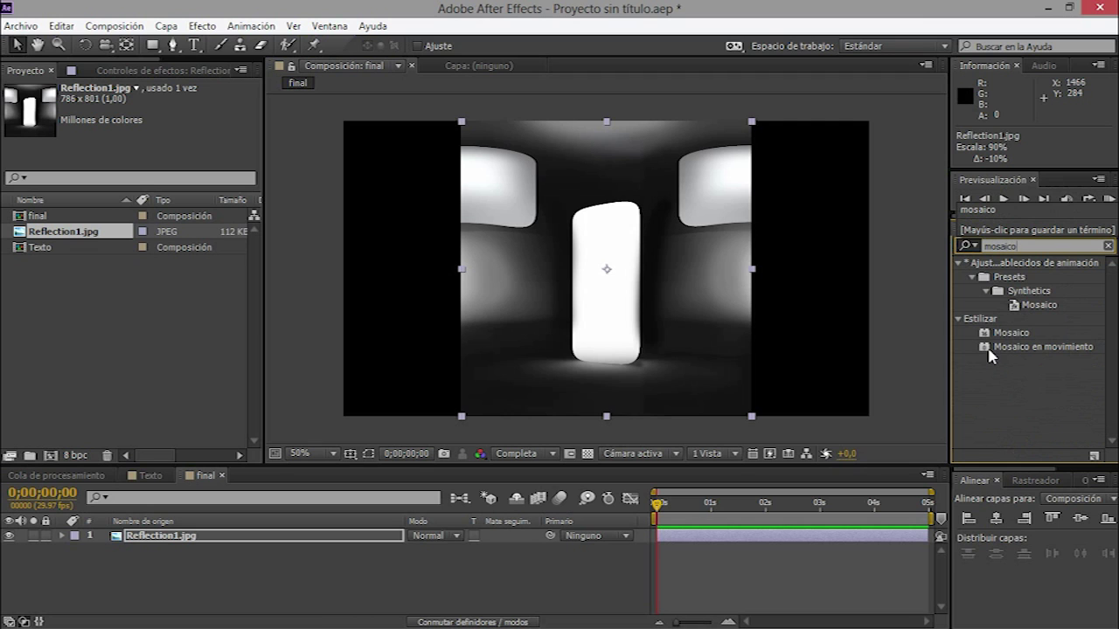
drag(993, 352, 227, 541)
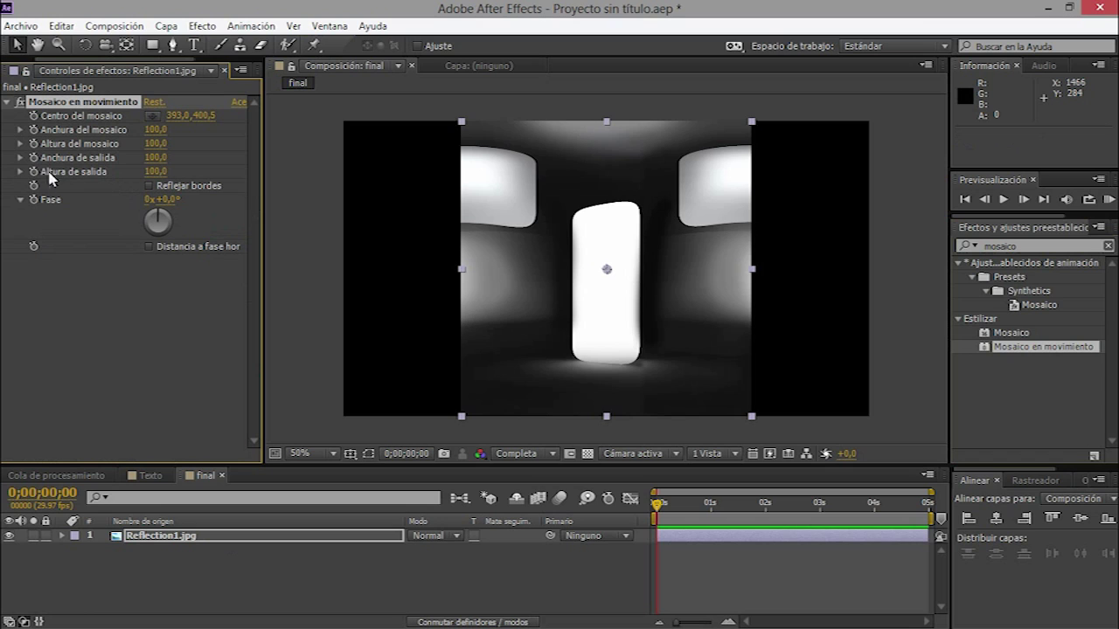
click(154, 159)
text(500)
key(Return)
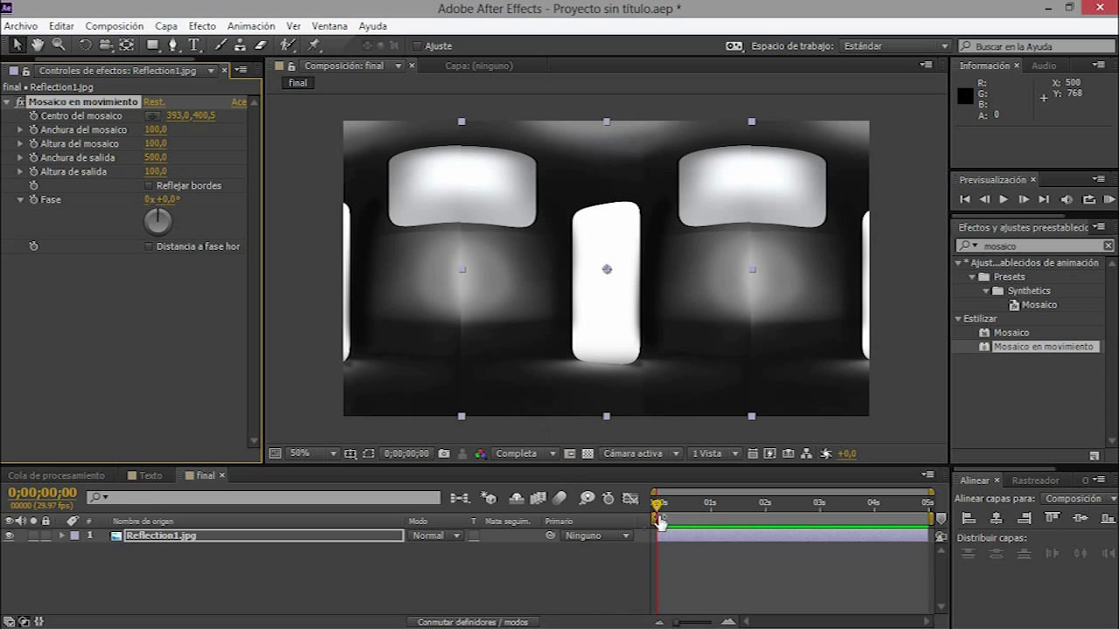
drag(659, 506, 666, 505)
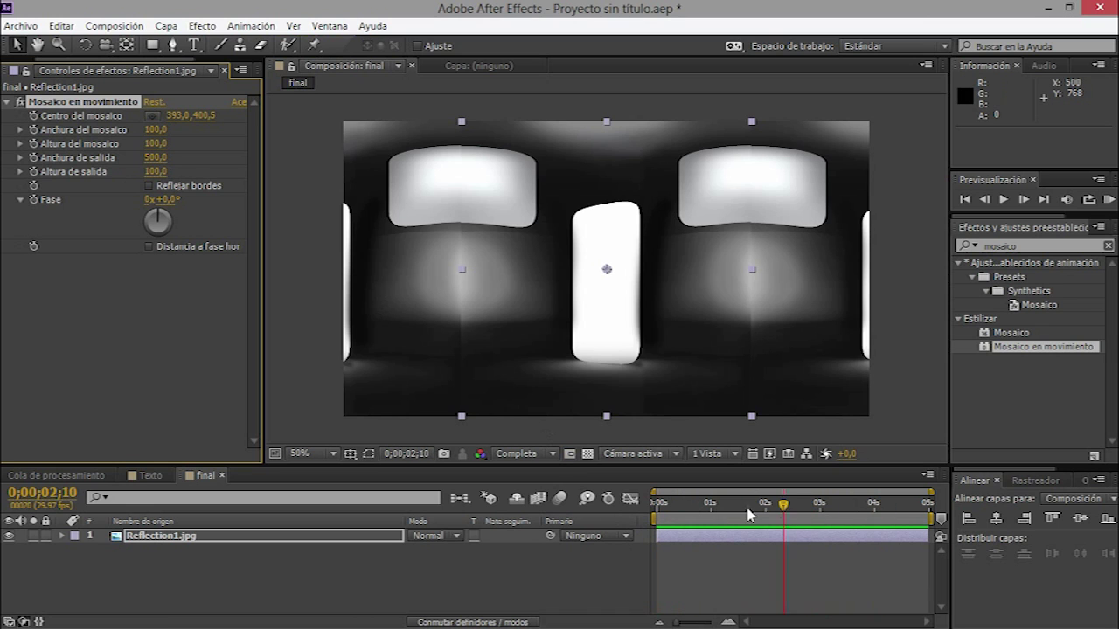
key(space)
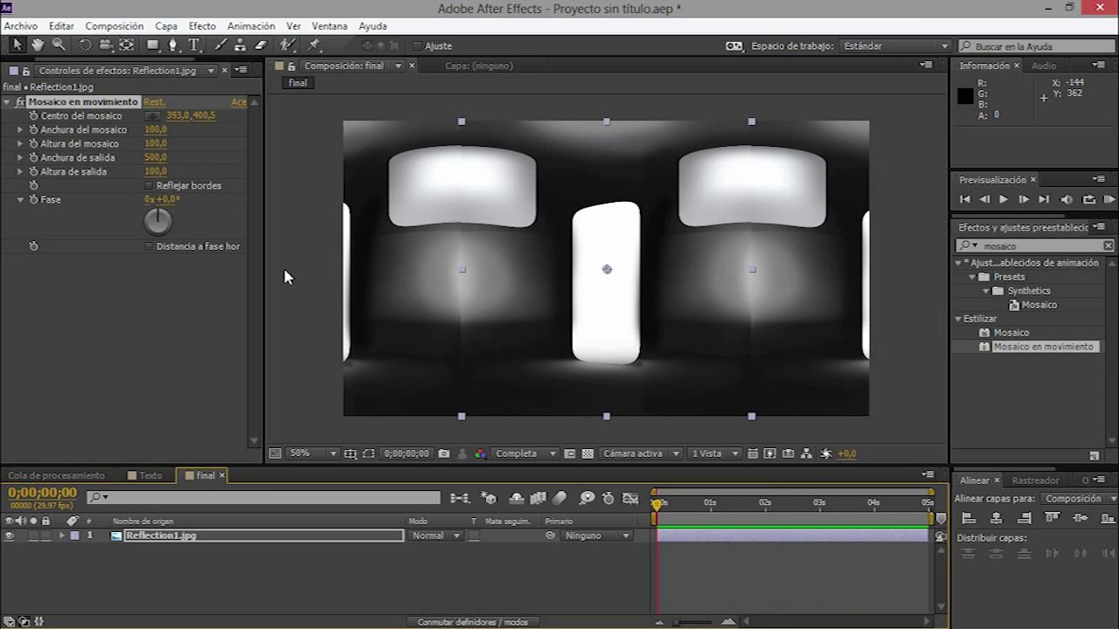
click(149, 186)
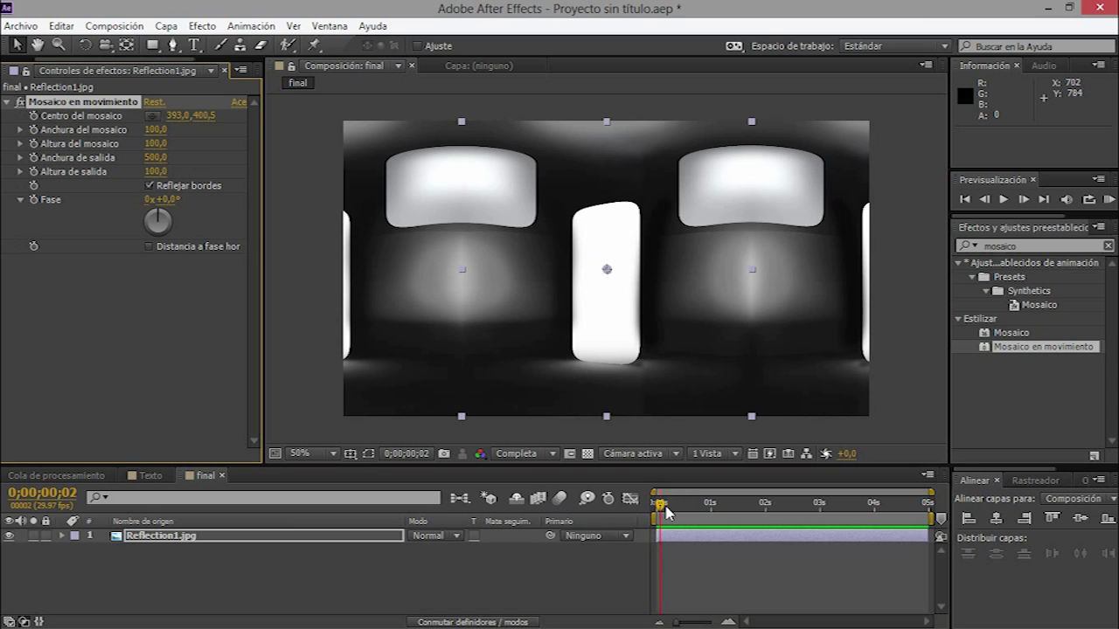
click(320, 531)
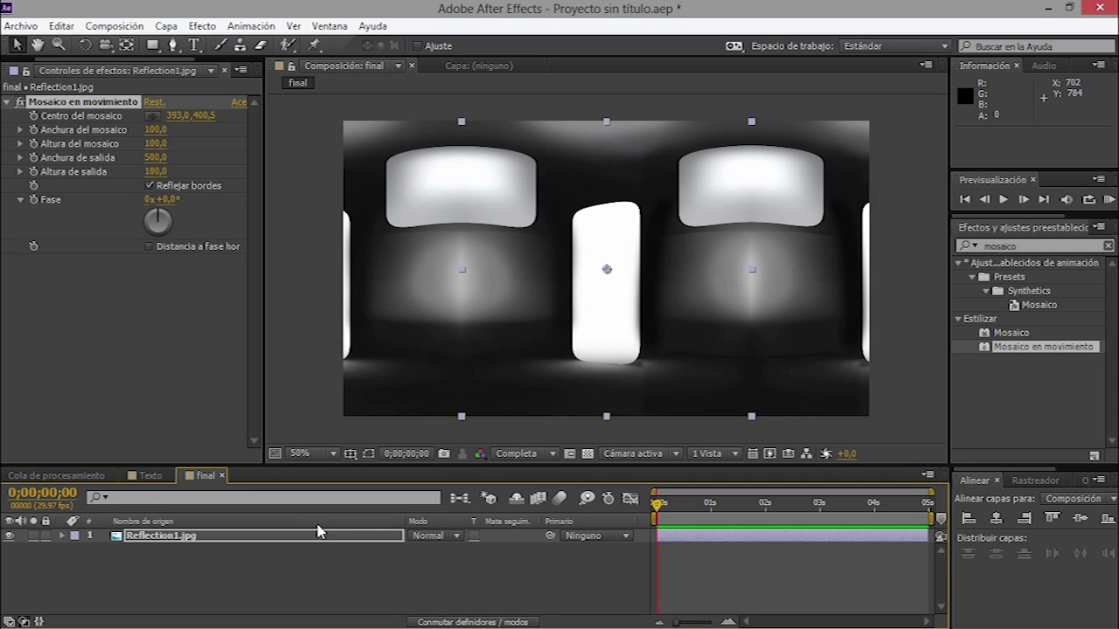
click(152, 537)
key(p)
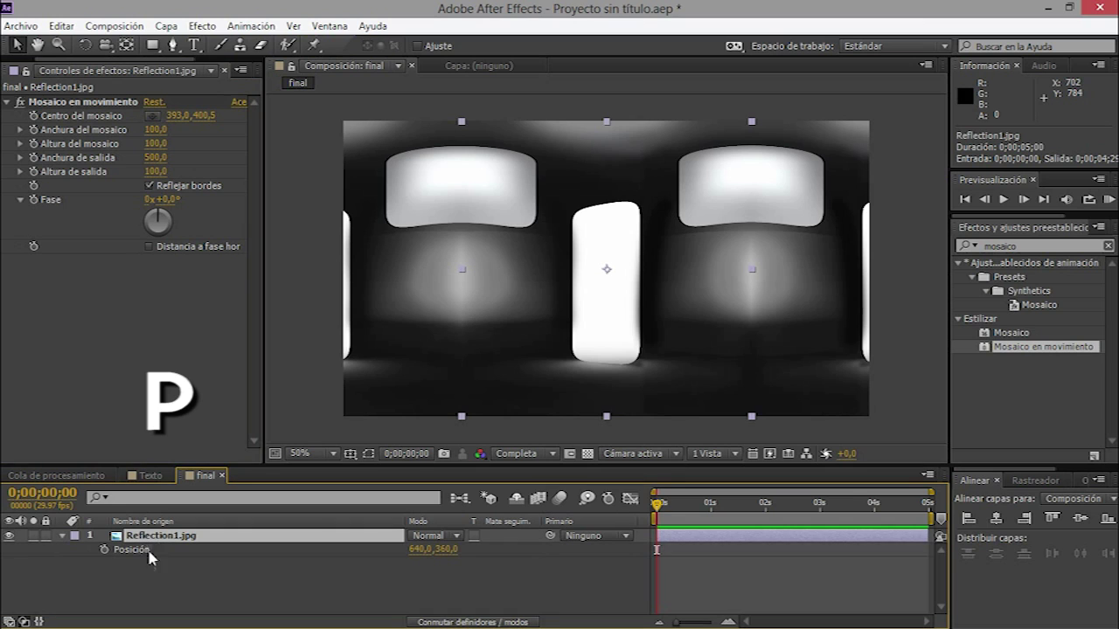
- Keyframe Reflection1.jpg's Position from 640,360 at frame 0 to 484,360 at 0;00;04;29
drag(662, 513, 657, 506)
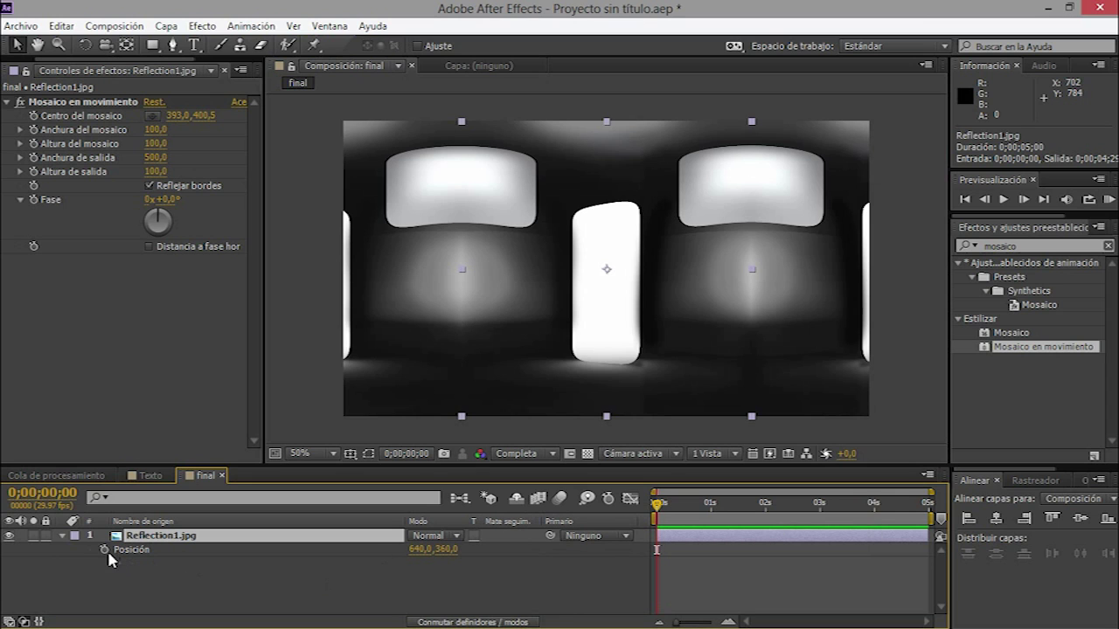
click(104, 552)
click(660, 503)
drag(676, 506, 928, 504)
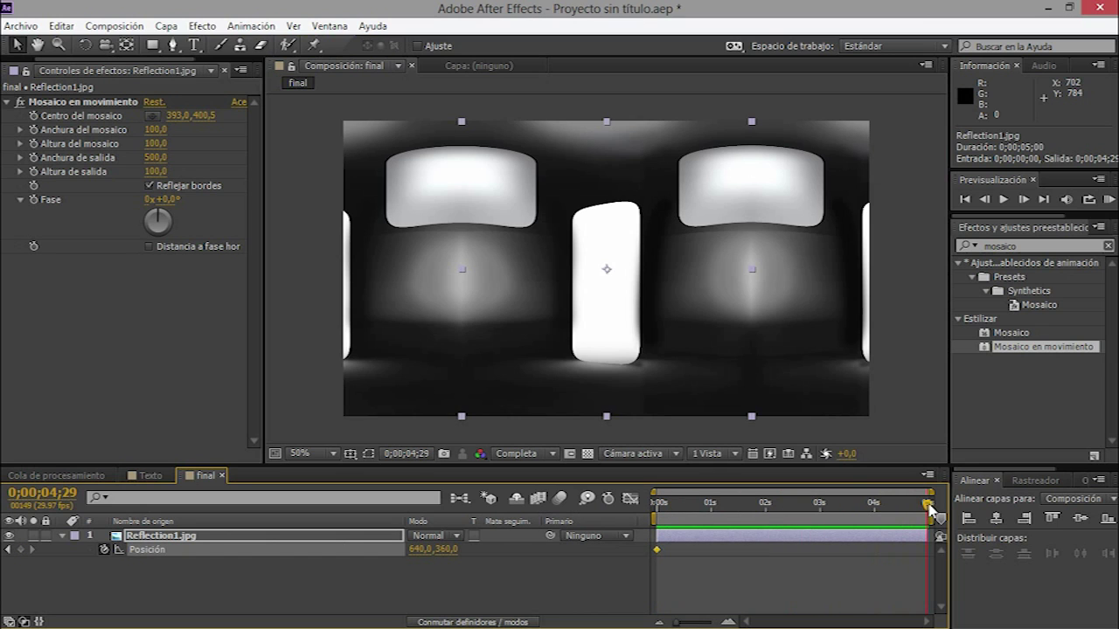
drag(421, 558, 330, 559)
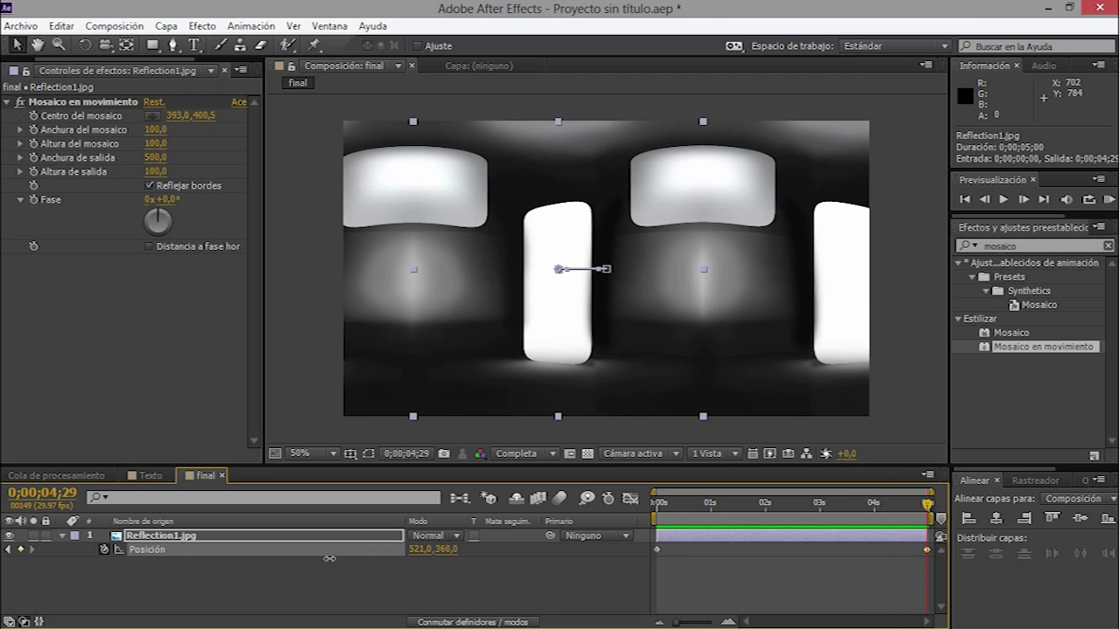
drag(330, 559, 297, 558)
click(437, 568)
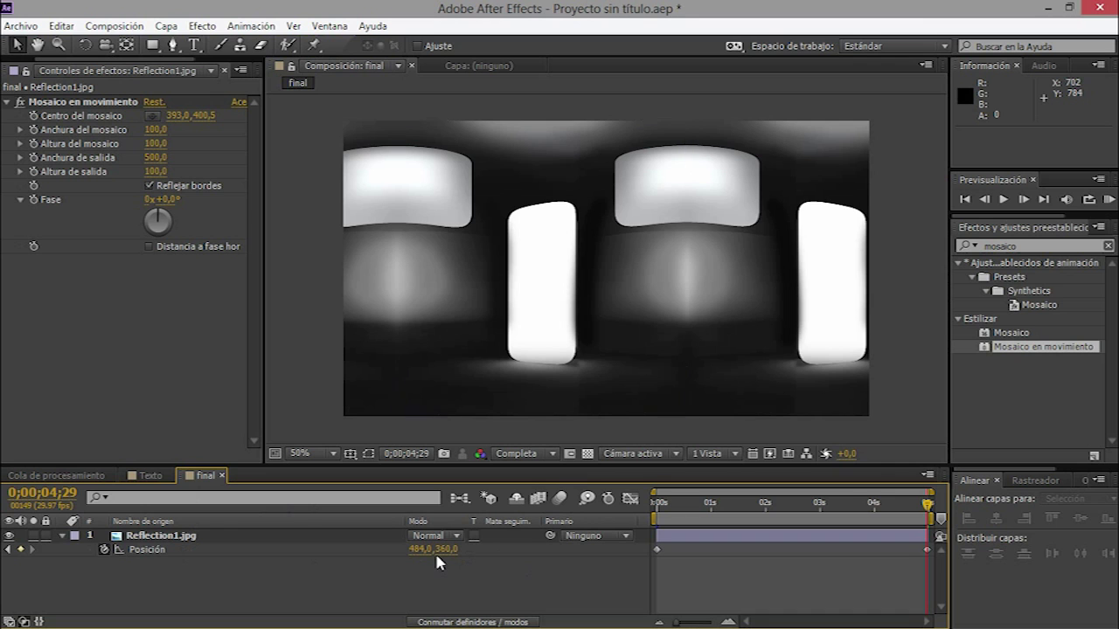
click(166, 539)
- Precompose Reflection1.jpg into Reflection1.jpg Comp. 1, moving all attributes into the new comp
right_click(165, 537)
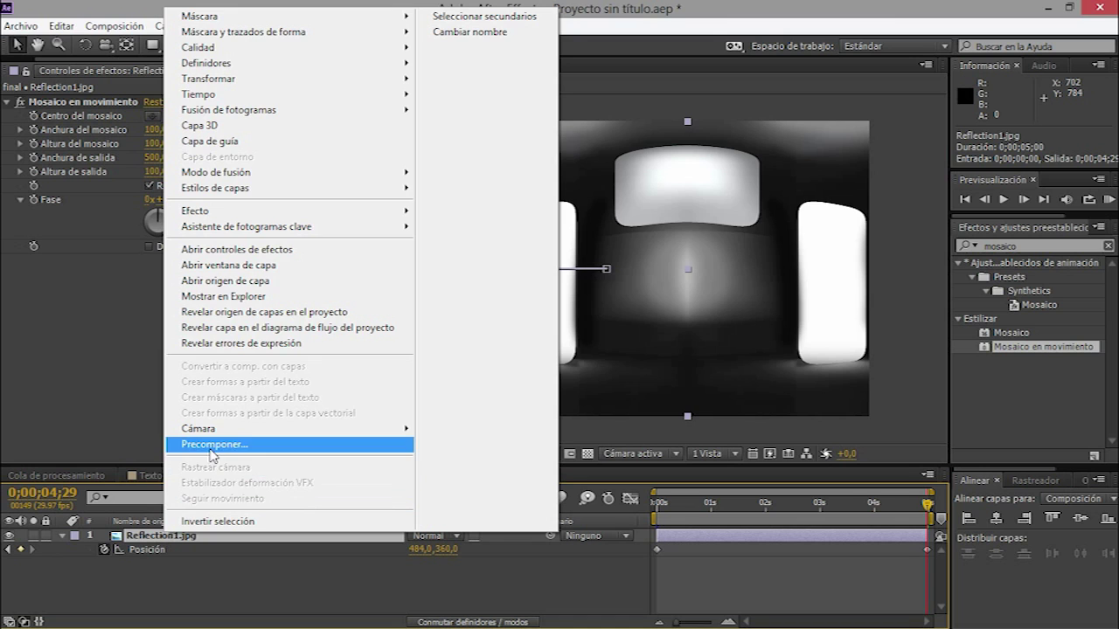
click(212, 447)
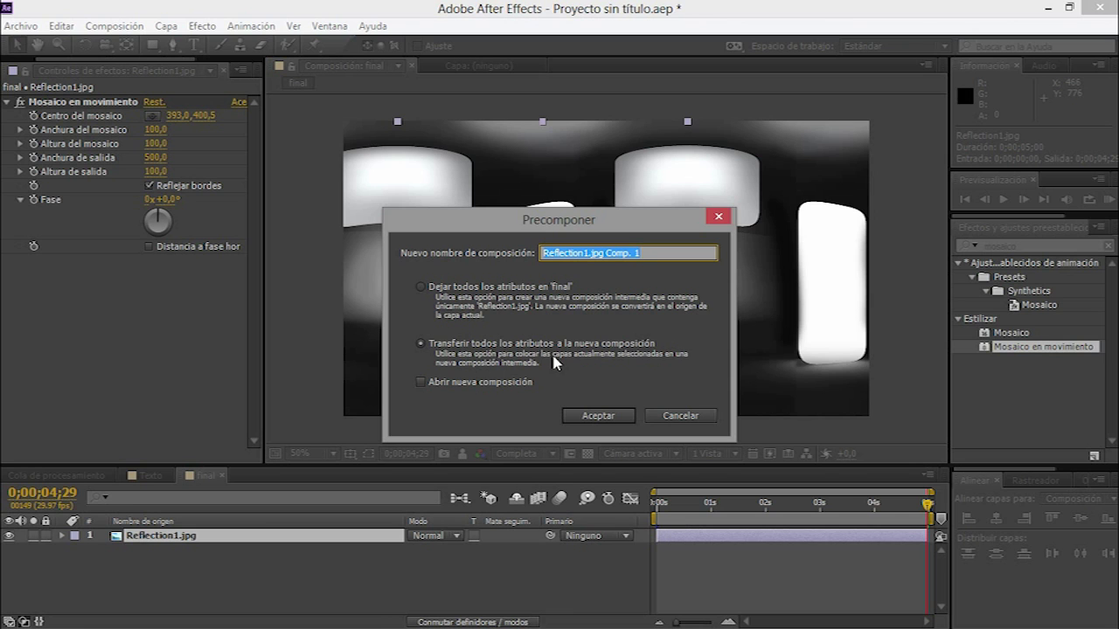
click(598, 416)
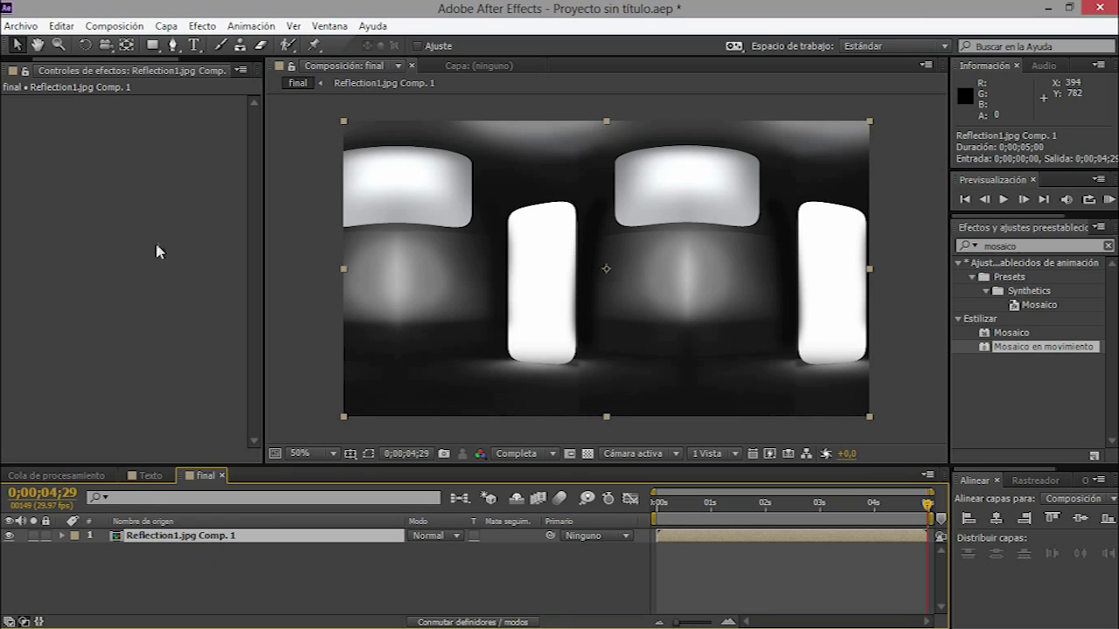
scroll(95, 70, up, 2)
- Drag the Texto composition into final as the top layer above Reflection1.jpg Comp. 1
click(26, 70)
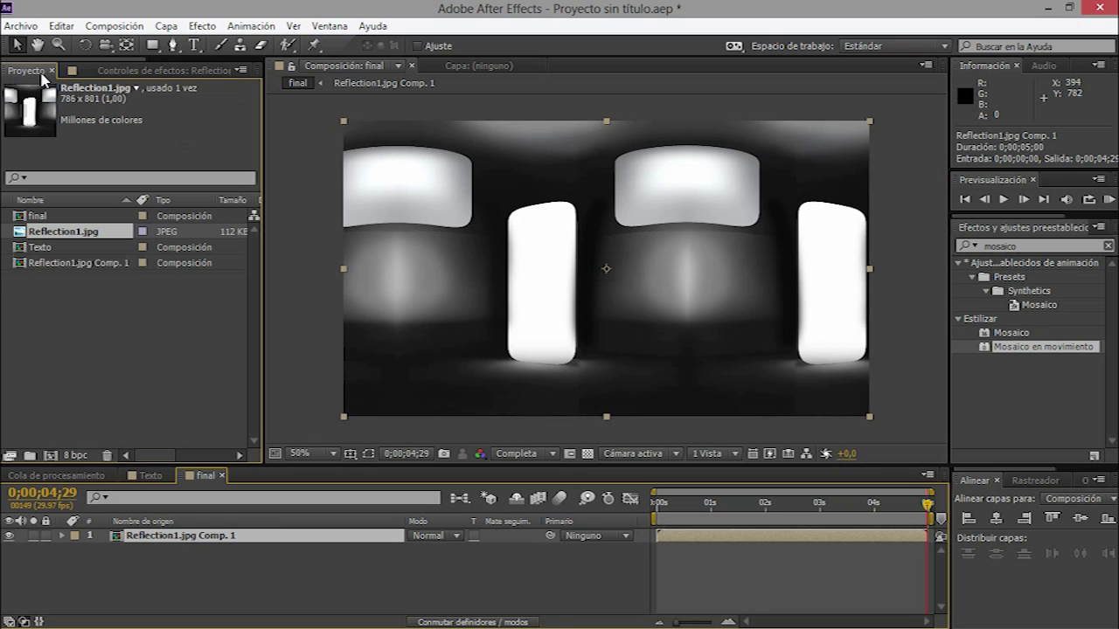
click(36, 265)
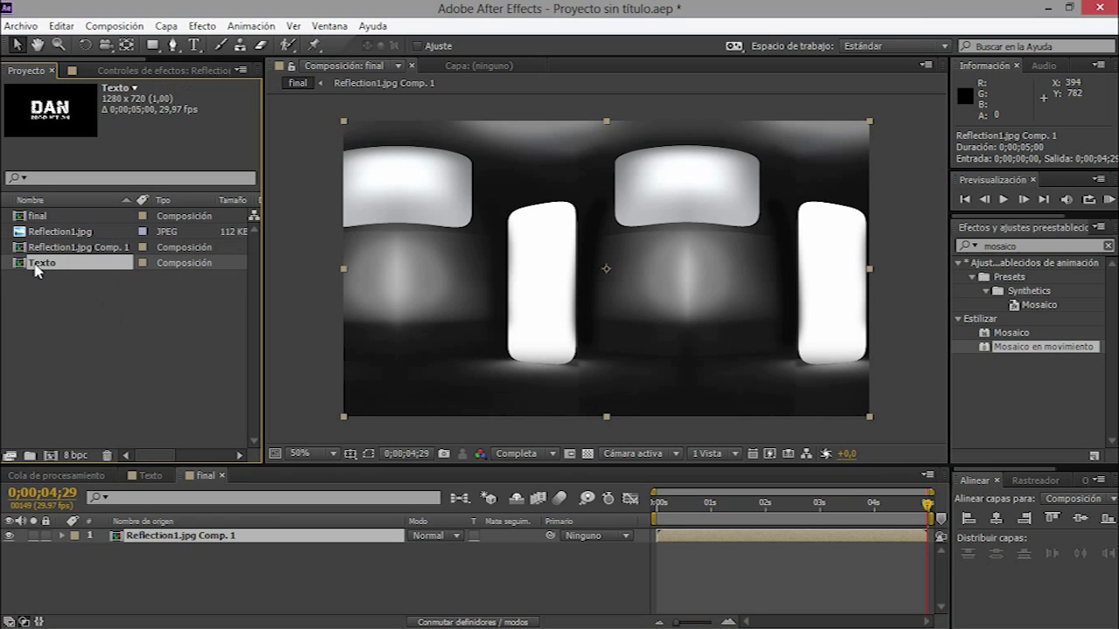
drag(40, 266, 153, 537)
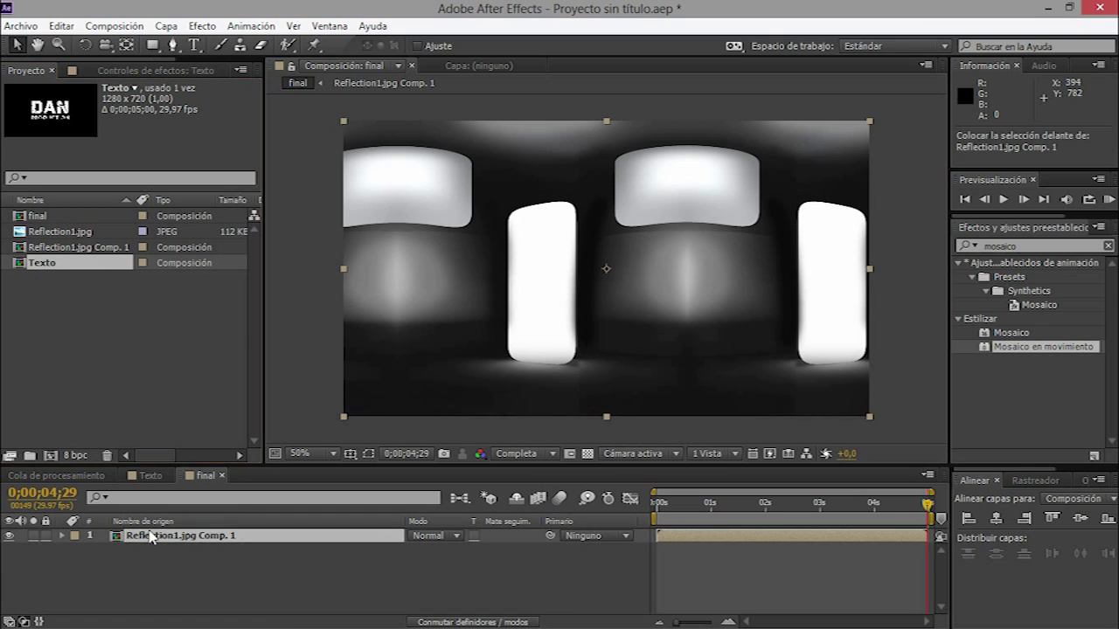
click(249, 577)
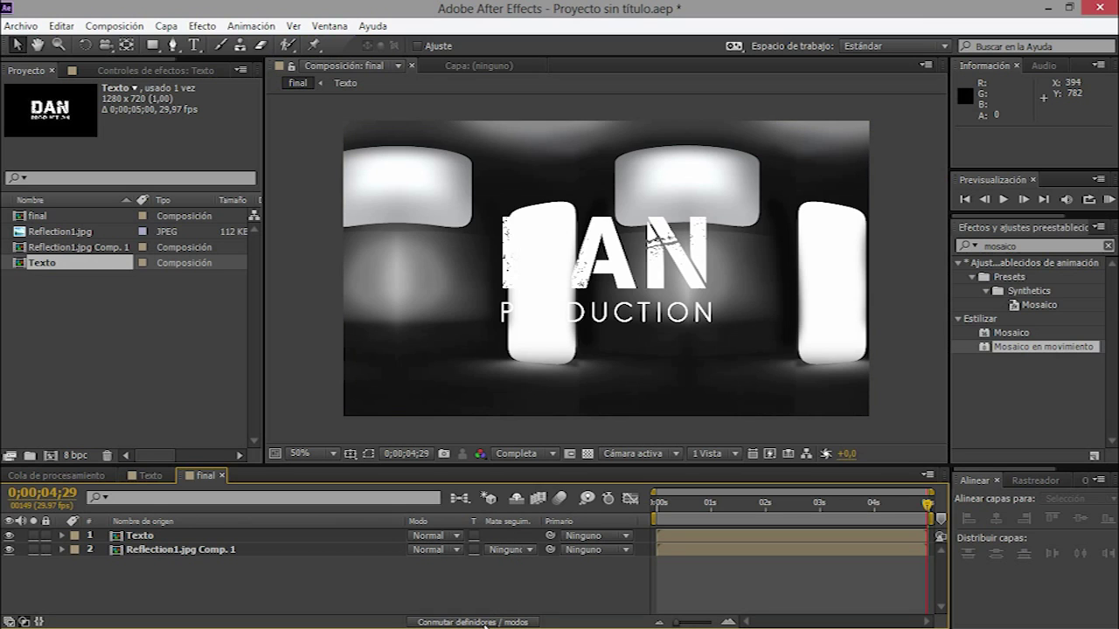
click(485, 622)
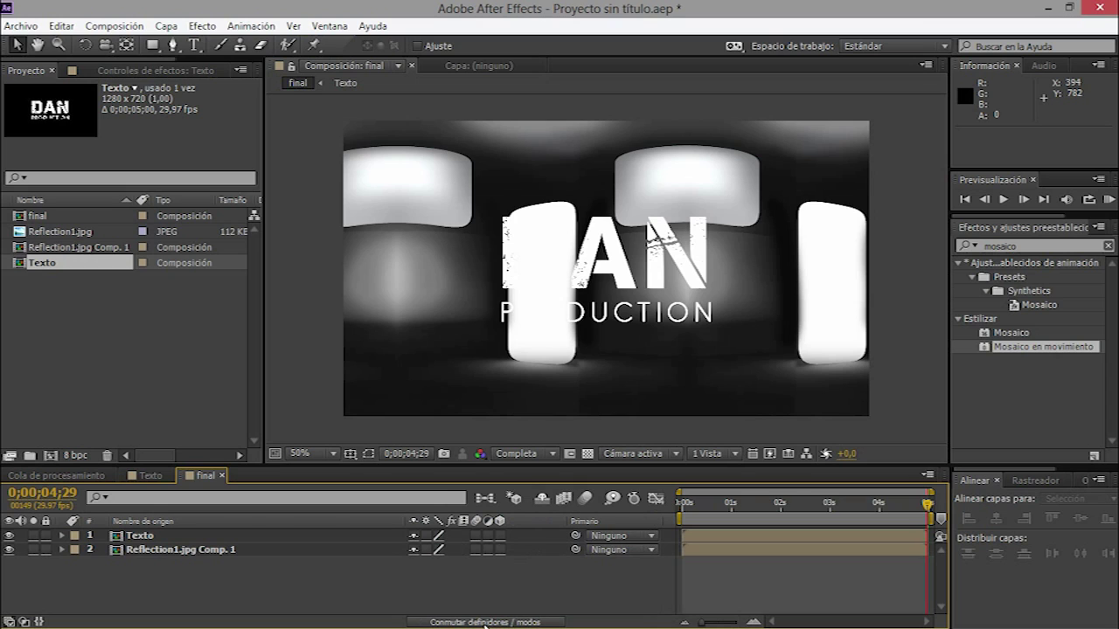
- Set Reflection1.jpg Comp. 1's track matte to Mate alfa "Texto" and scrub to preview it
click(485, 622)
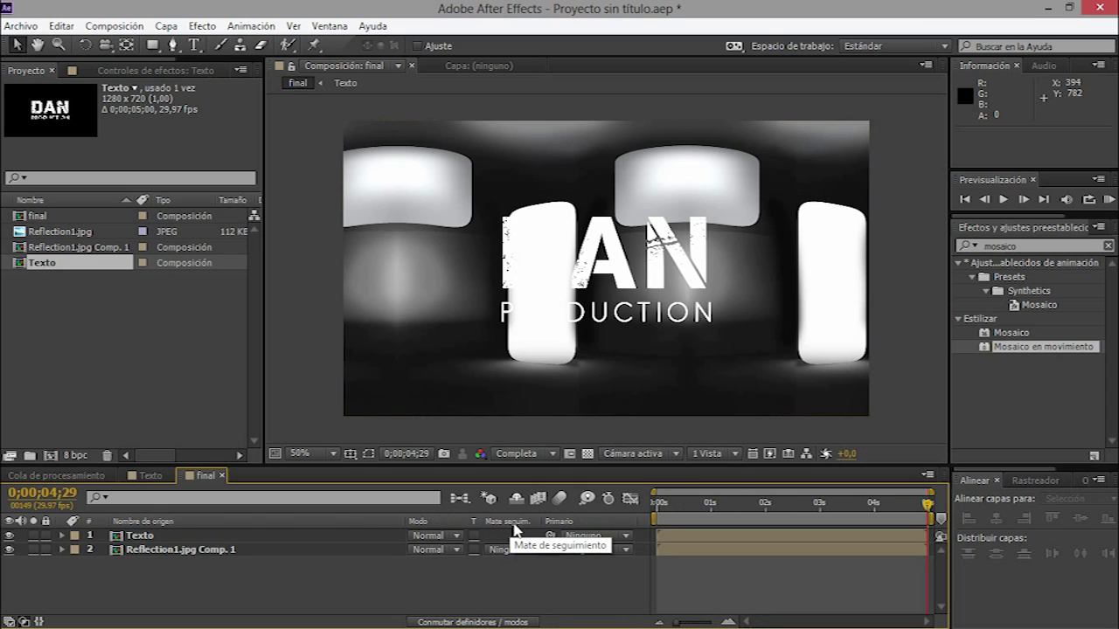
click(381, 551)
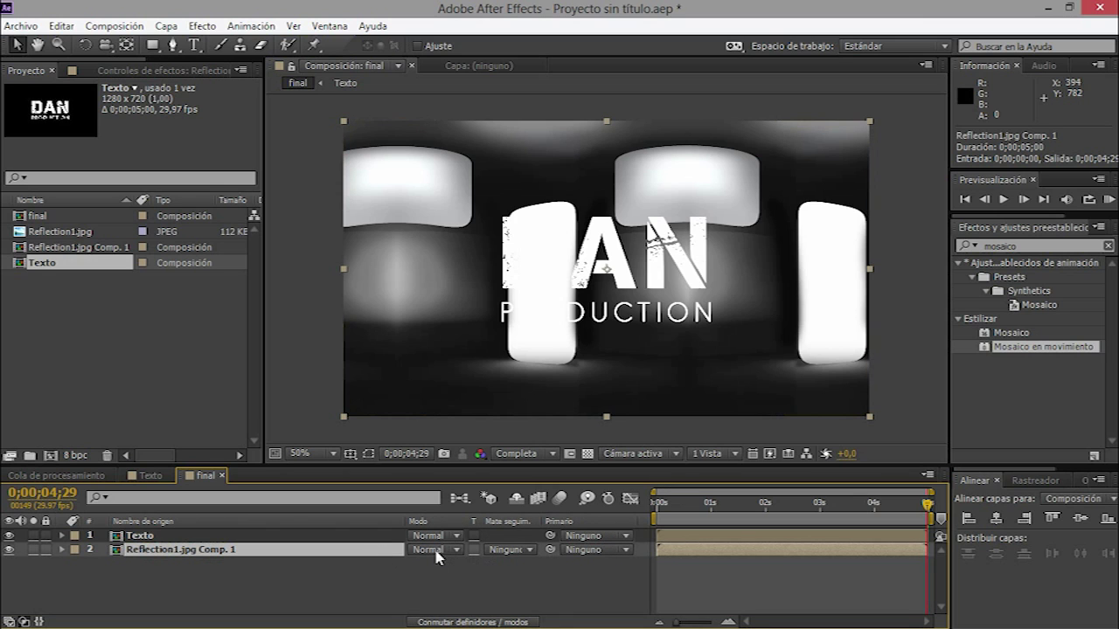
click(531, 551)
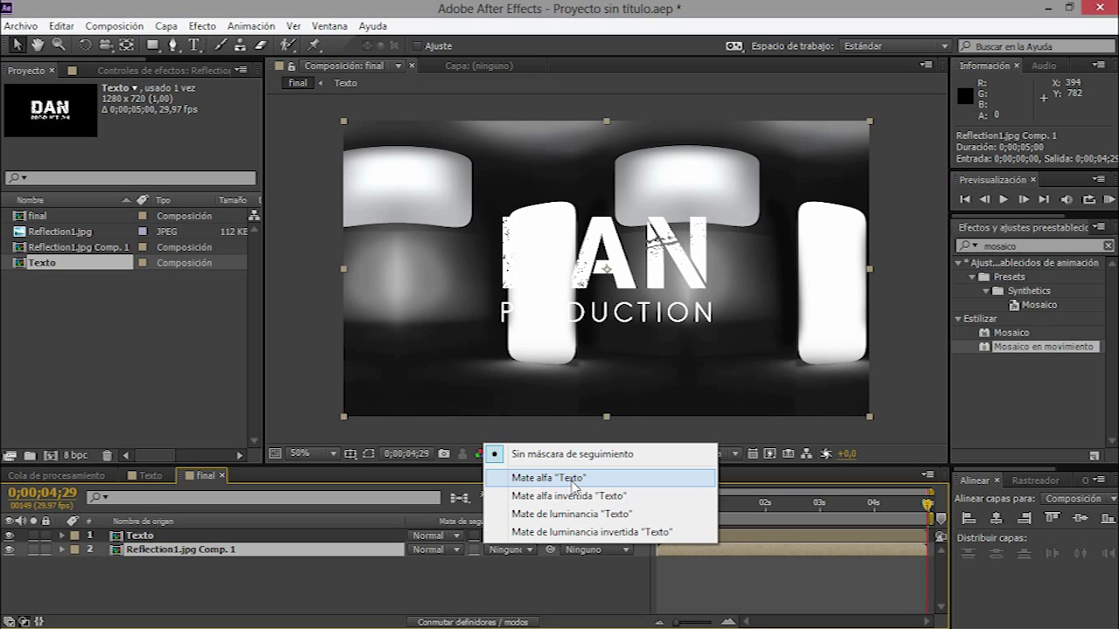
click(573, 478)
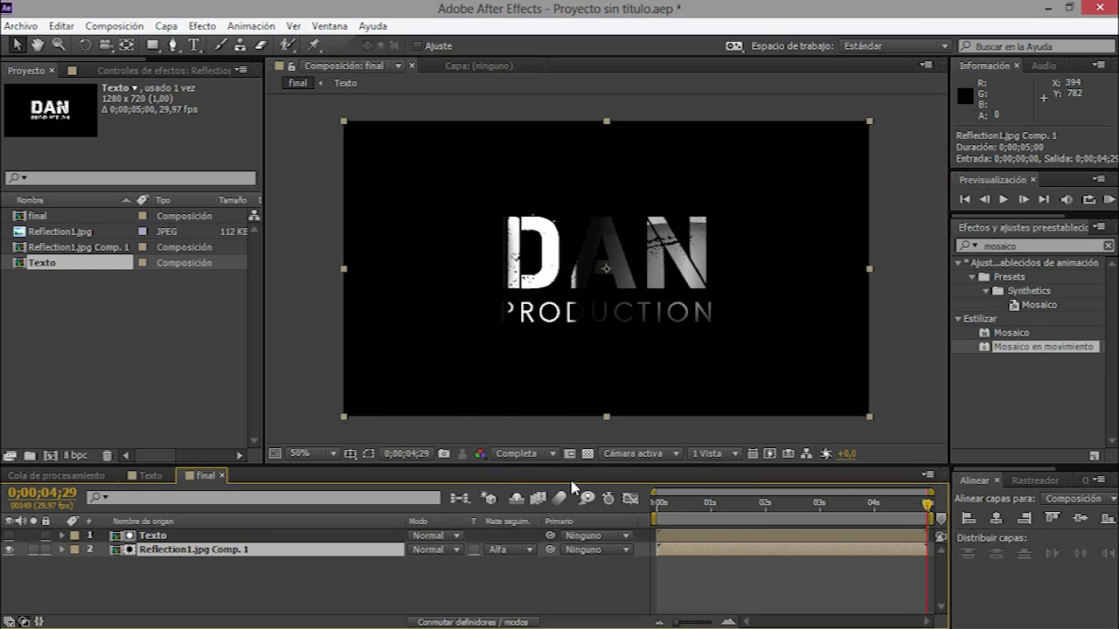
drag(707, 505, 830, 512)
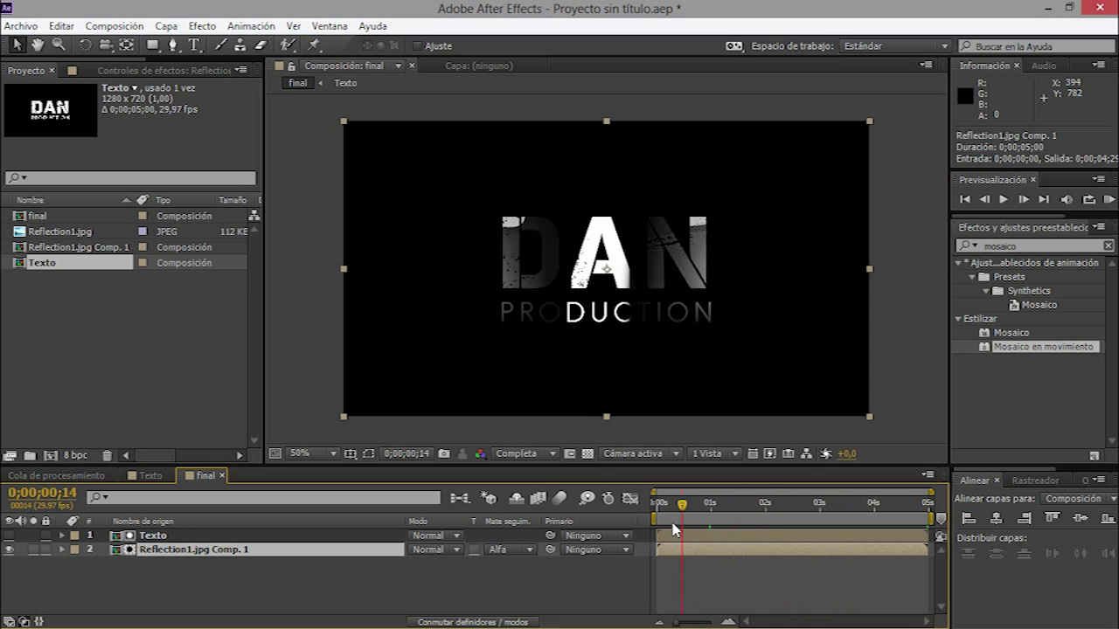
drag(831, 512, 662, 505)
- Apply CC Glass to Reflection1.jpg Comp. 1 using the Texto layer as its bump map
click(963, 248)
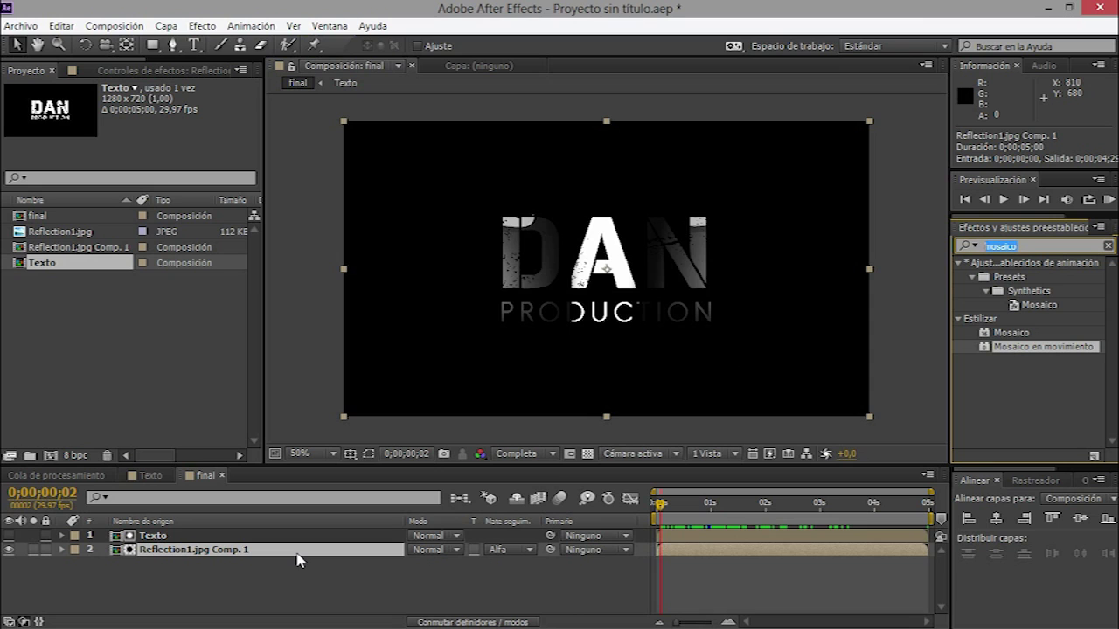
text(cc g)
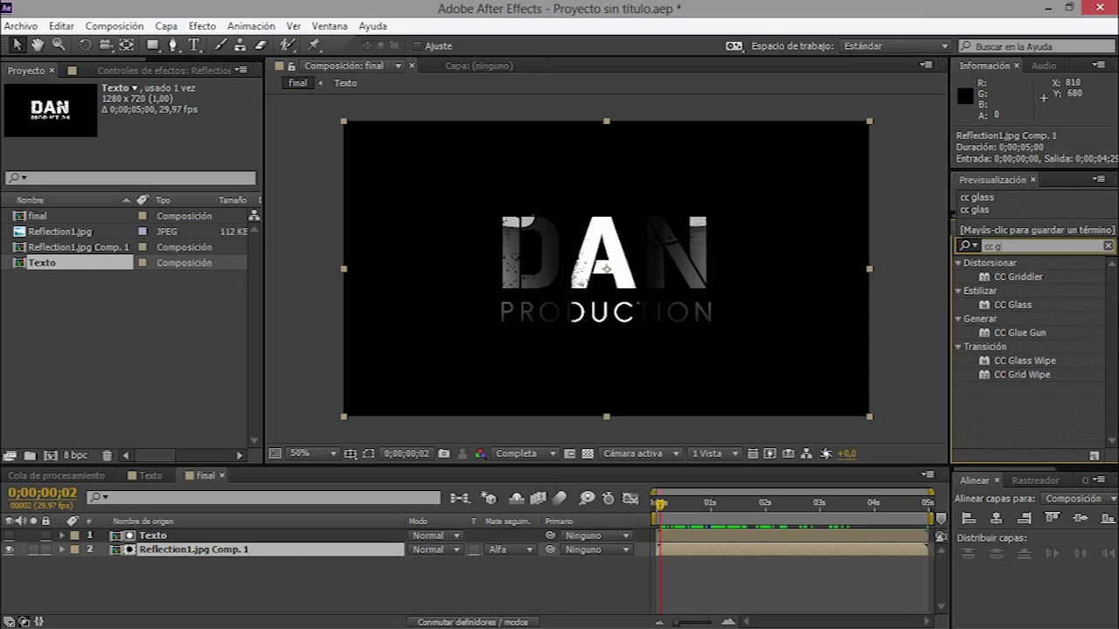
text(las)
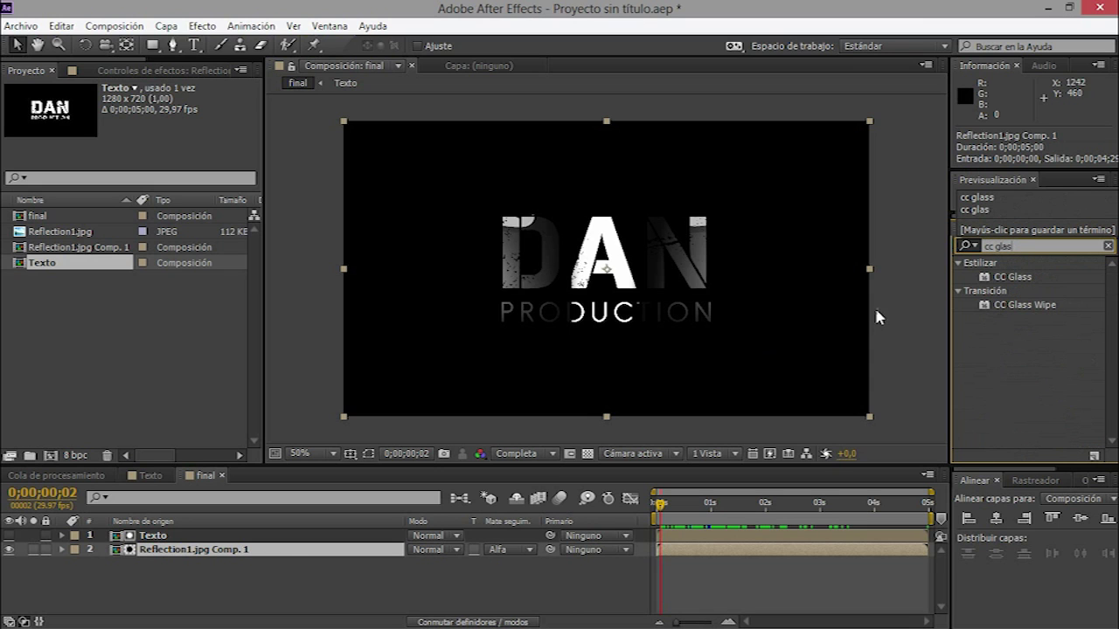
drag(1013, 276, 162, 562)
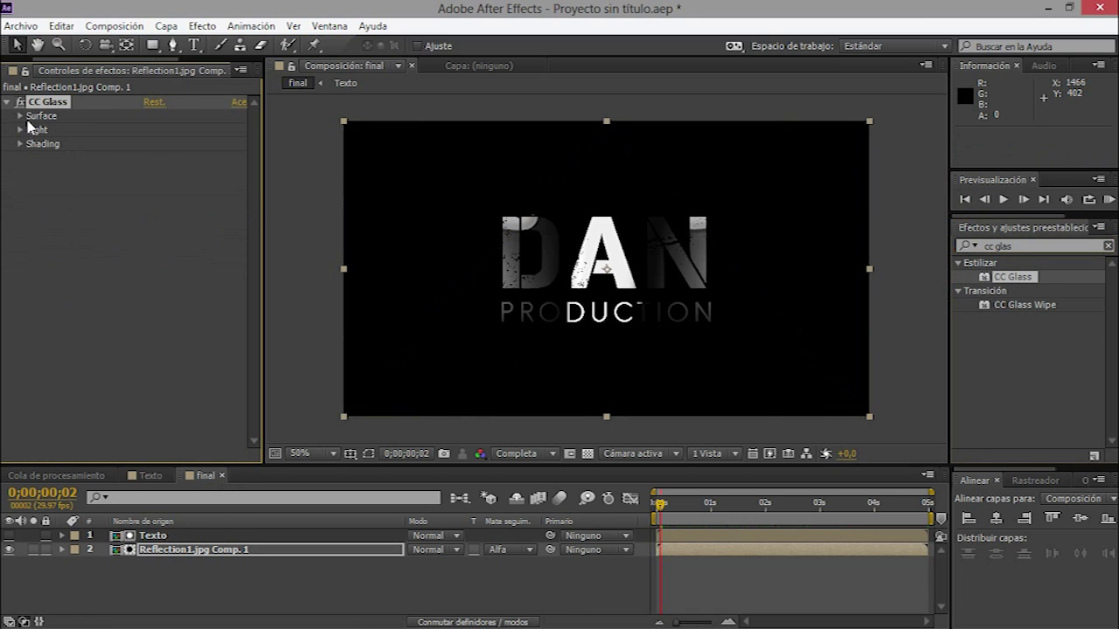
click(20, 116)
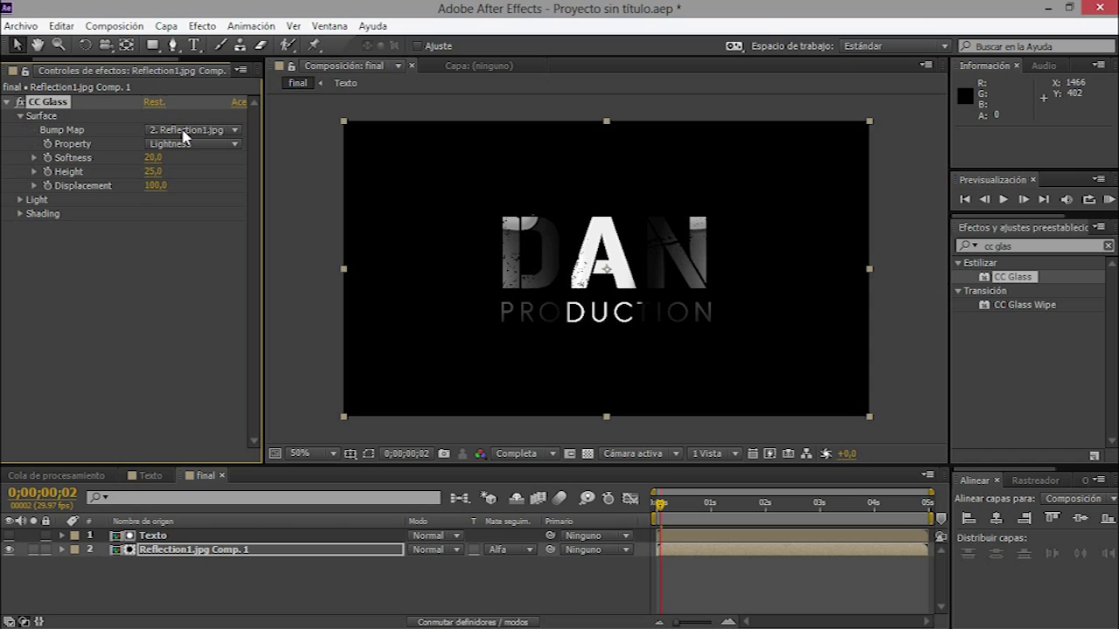
click(184, 133)
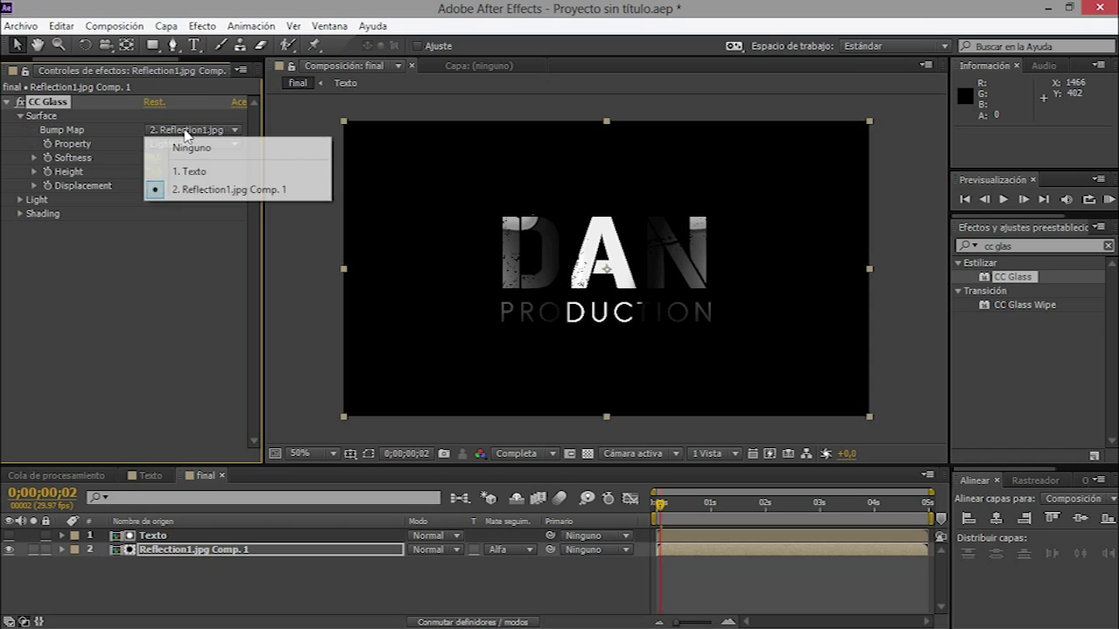
click(191, 172)
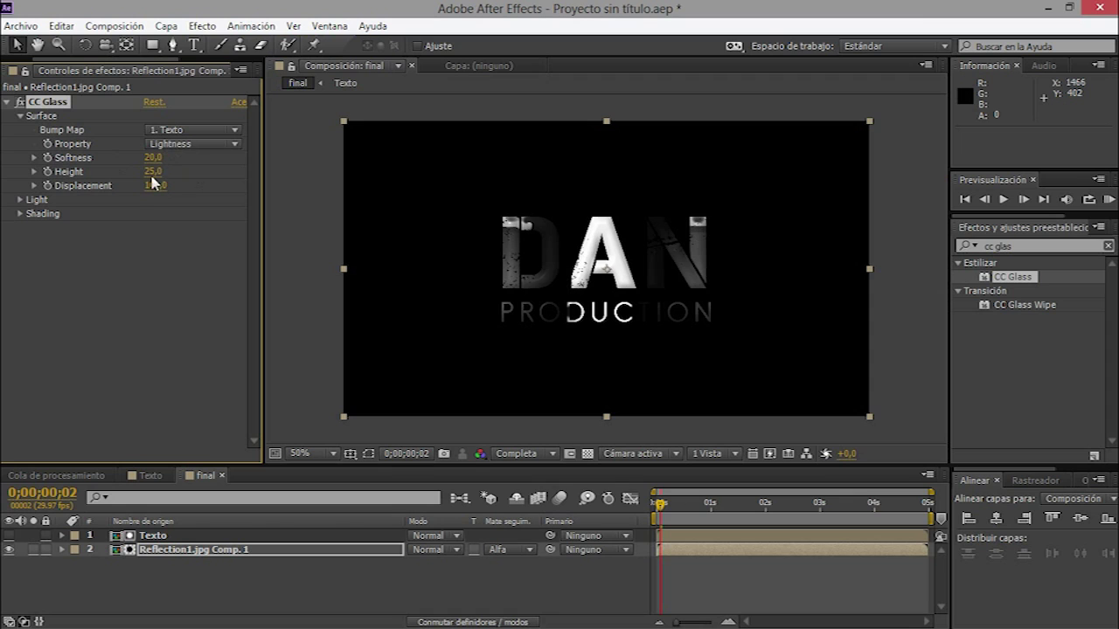
- Set CC Glass Softness 3, Height 100 and Displacement 14, and fit the viewer
click(153, 159)
text(3)
key(Return)
click(154, 172)
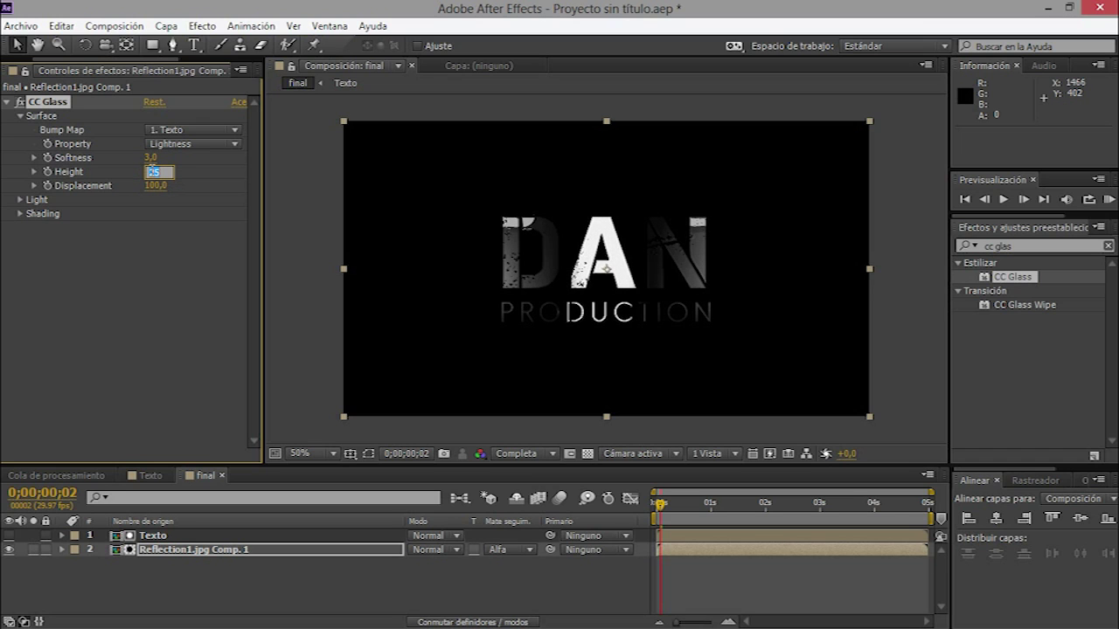
text(00)
key(Return)
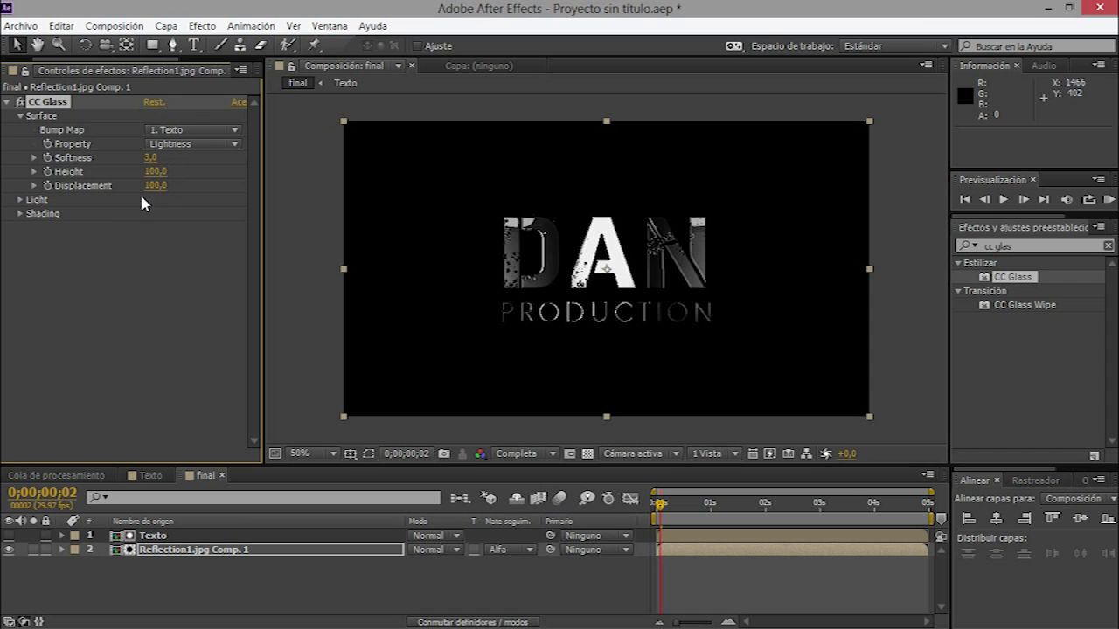
drag(156, 185, 126, 186)
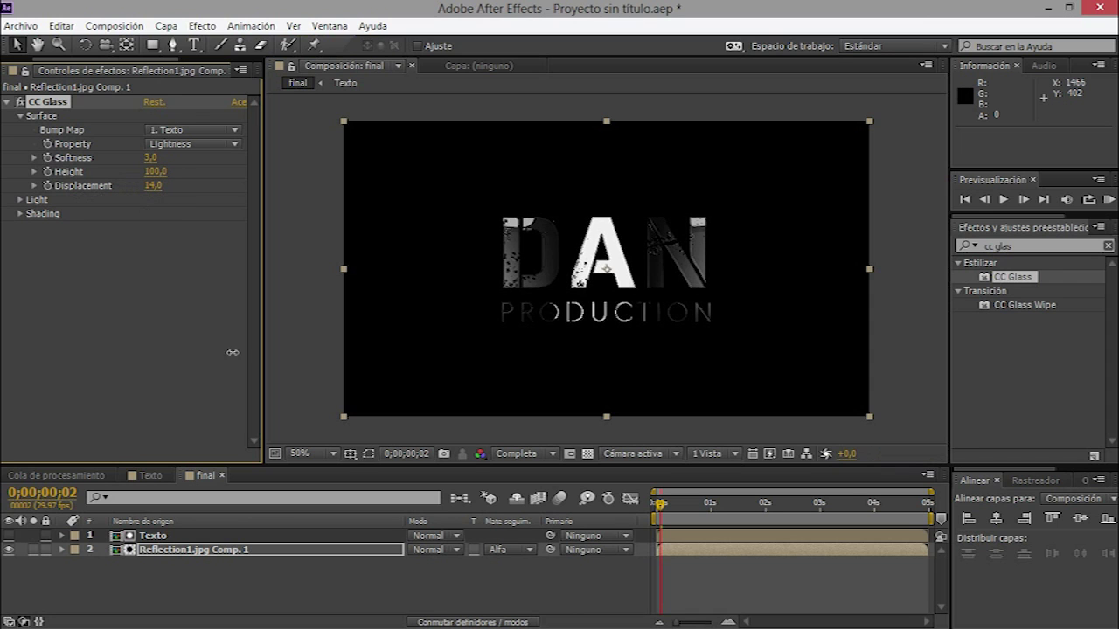
click(335, 453)
click(330, 176)
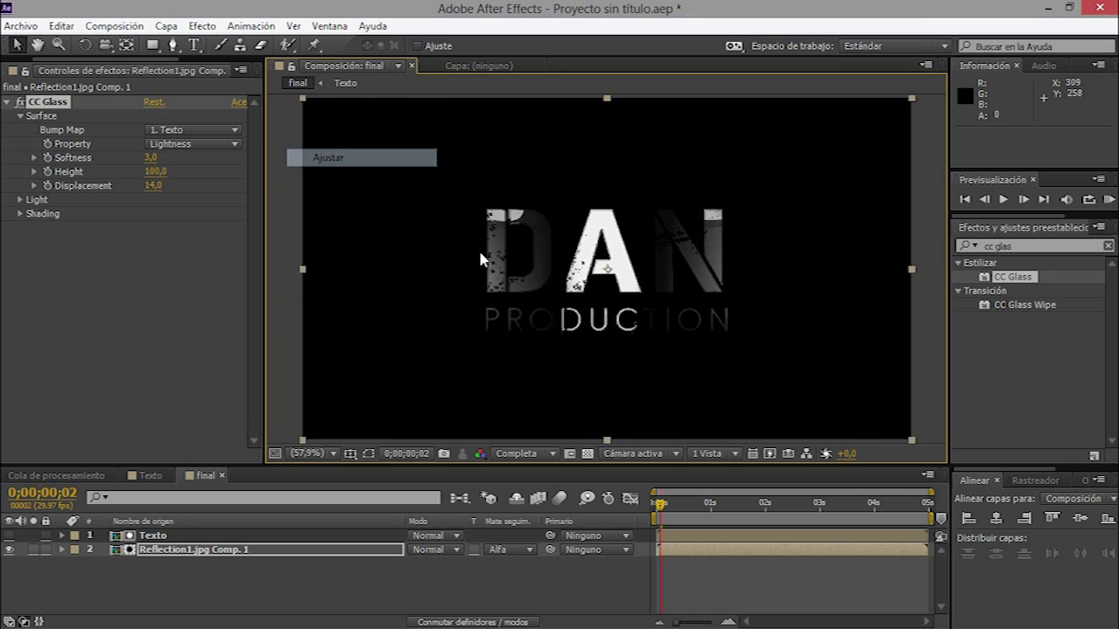
- Push the CC Glass Displacement down to -151
scroll(608, 302, up, 2)
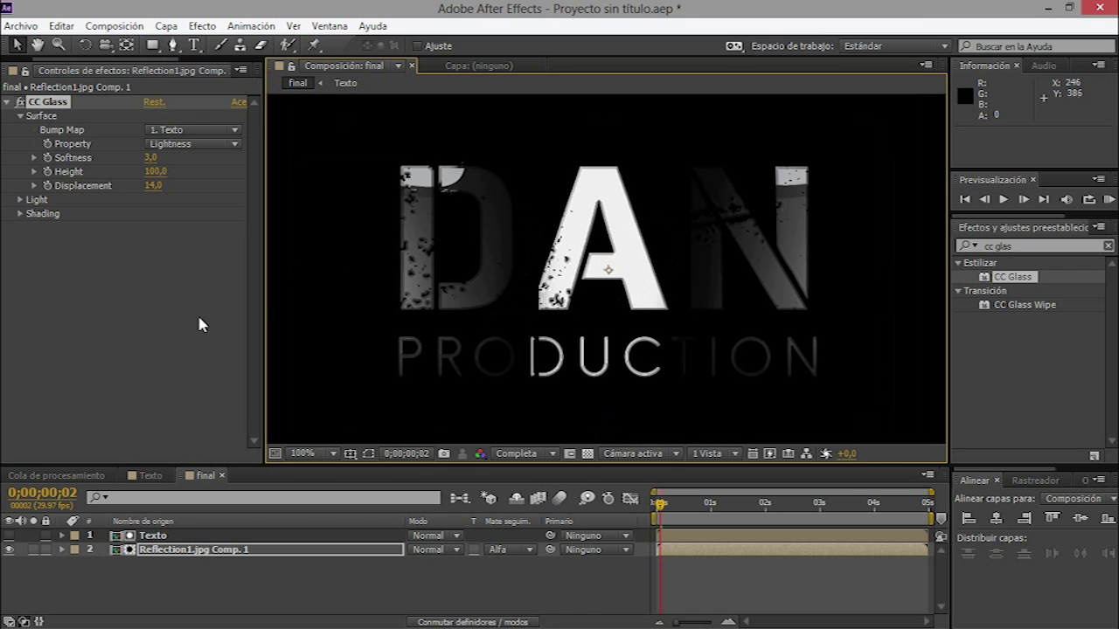
drag(154, 186, 162, 195)
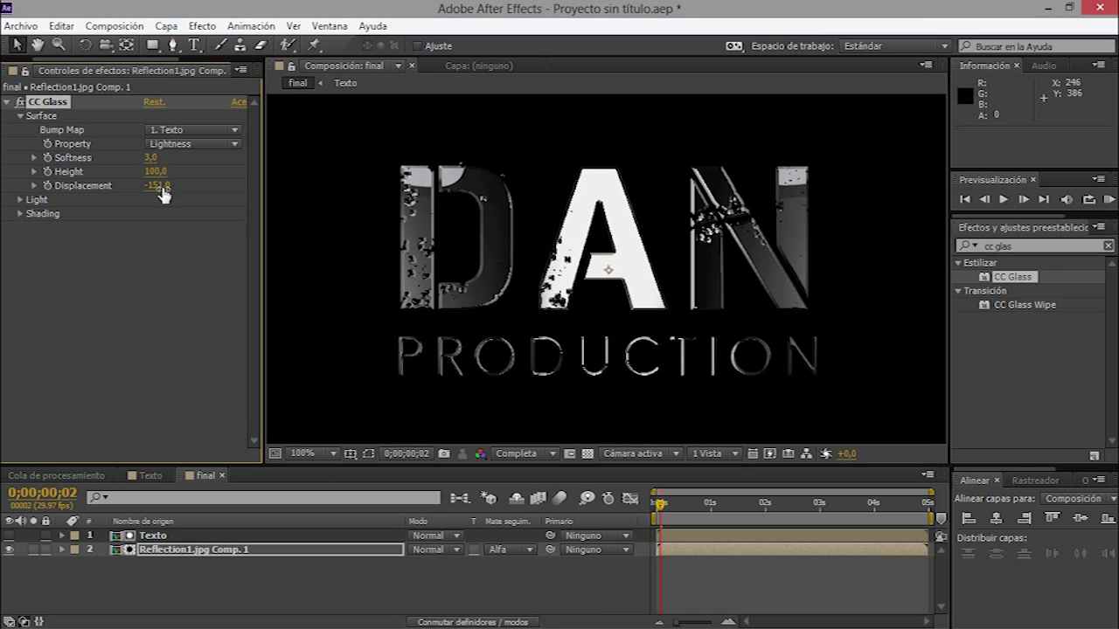
click(161, 189)
click(178, 226)
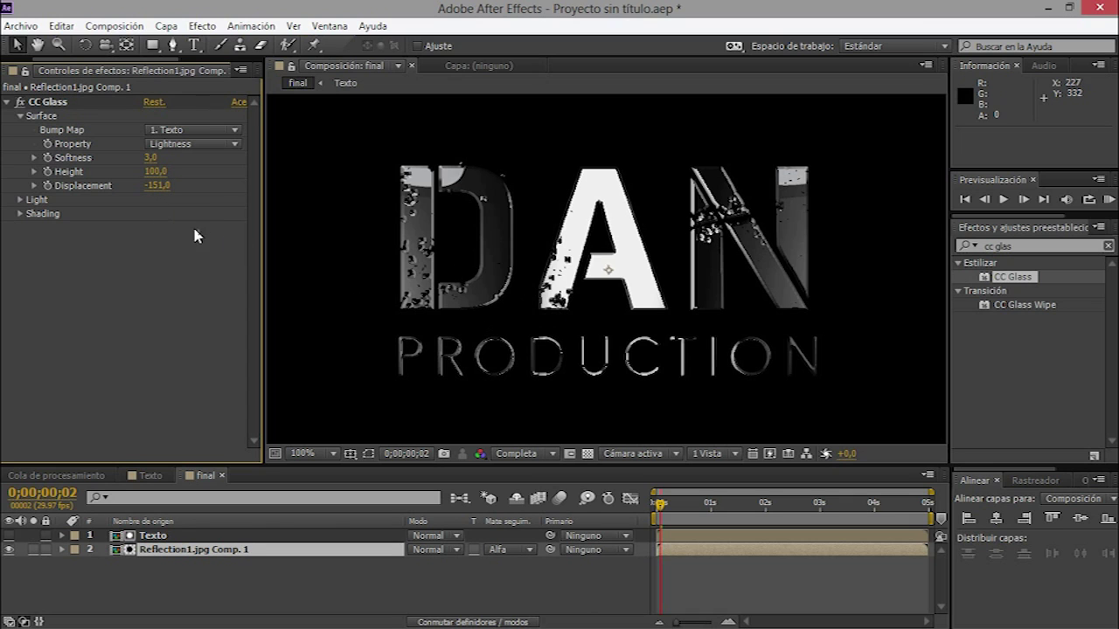
- Try higher CC Glass Softness values such as 6.3, then return Softness to 3.0
scroll(573, 287, up, 1)
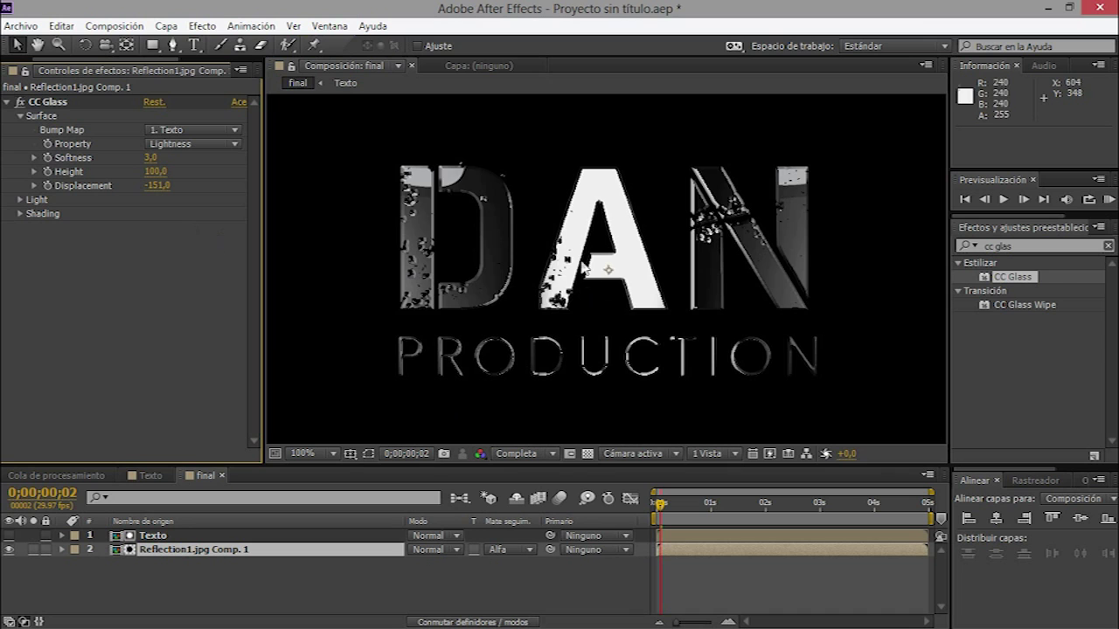
scroll(573, 287, down, 1)
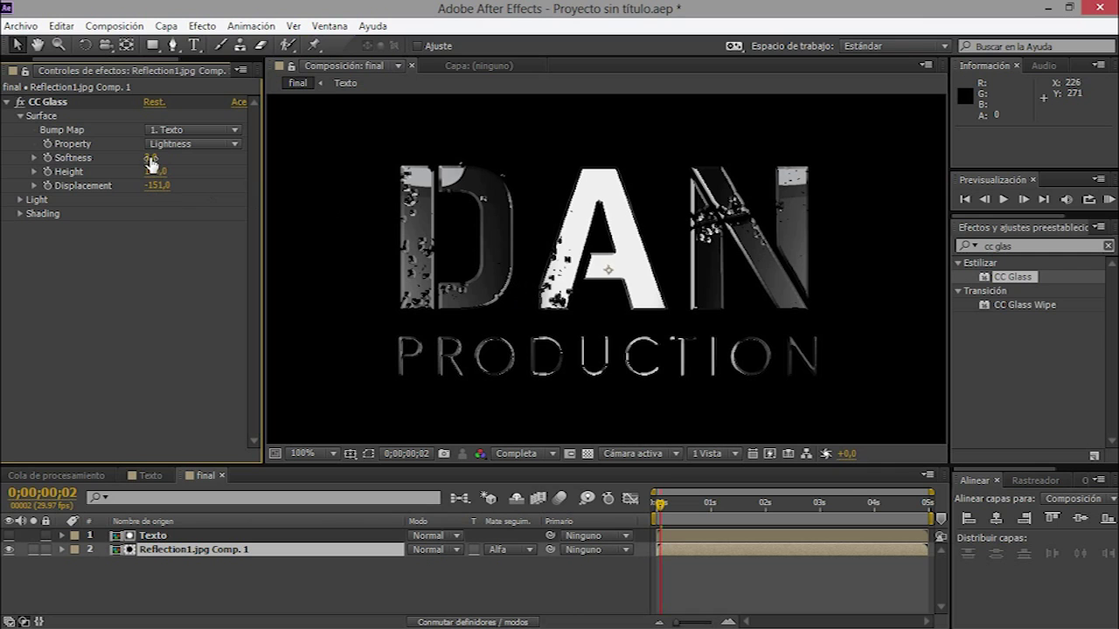
drag(150, 163, 166, 154)
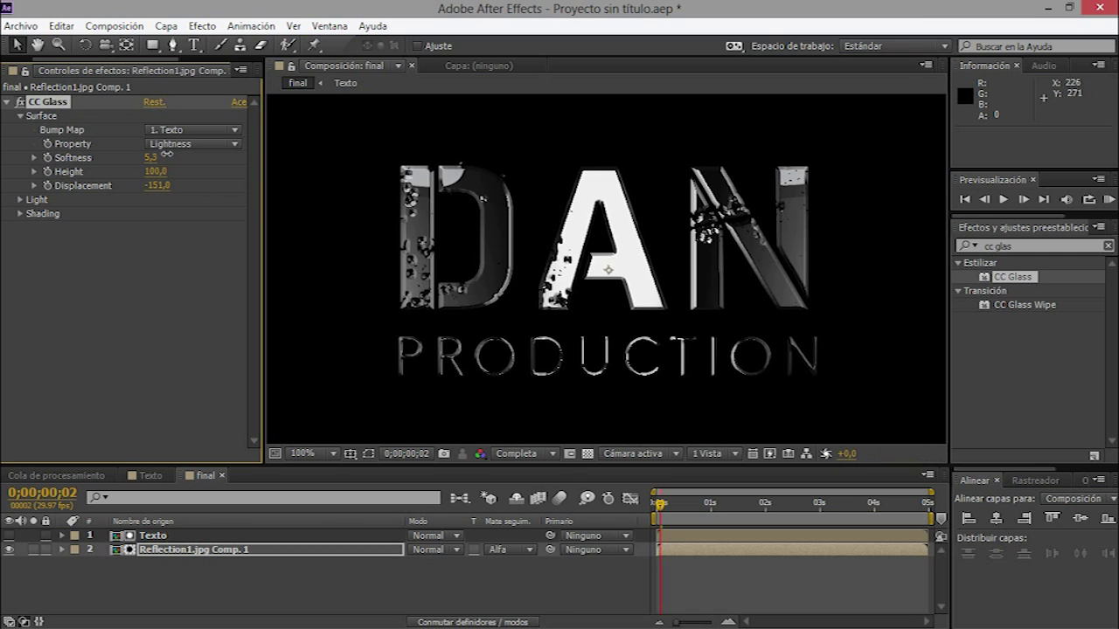
drag(166, 154, 175, 155)
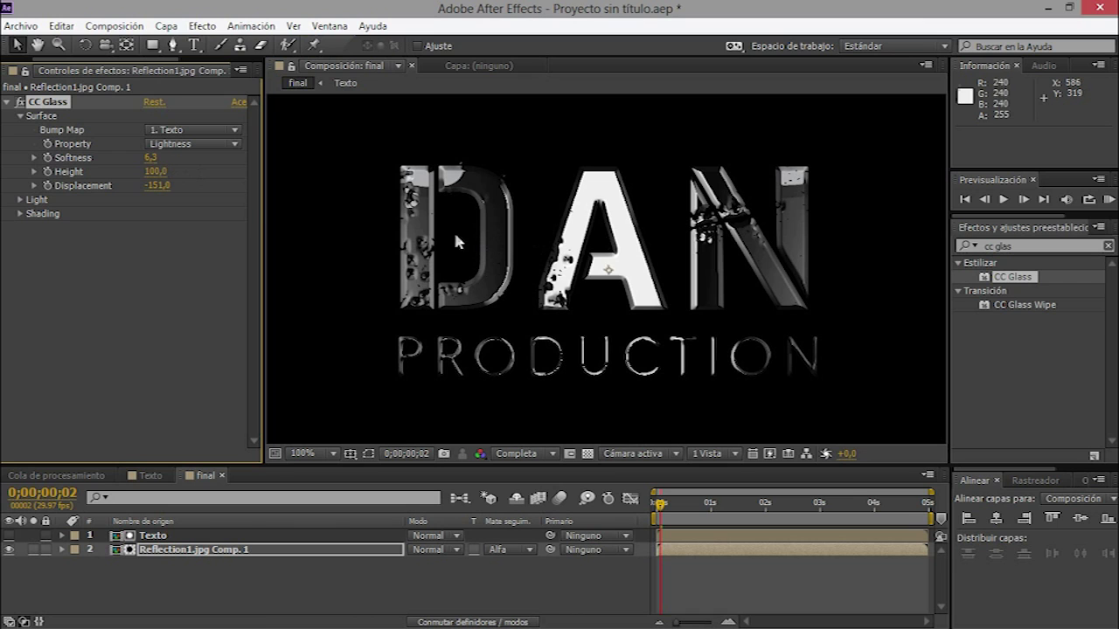
click(152, 158)
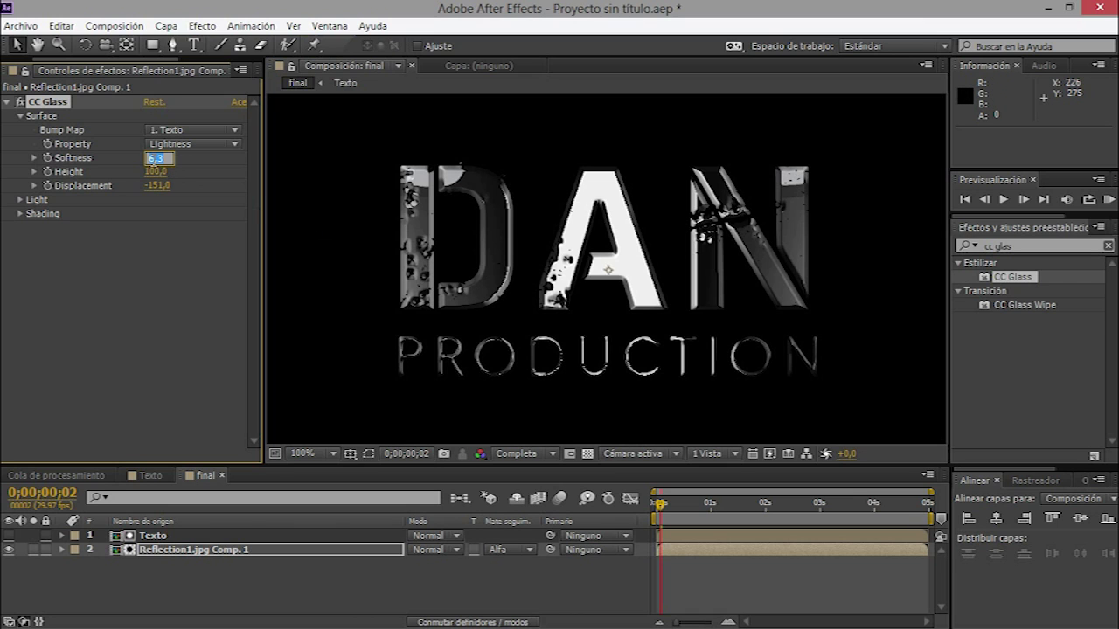
text(3)
key(Return)
click(1014, 245)
drag(1014, 245, 959, 253)
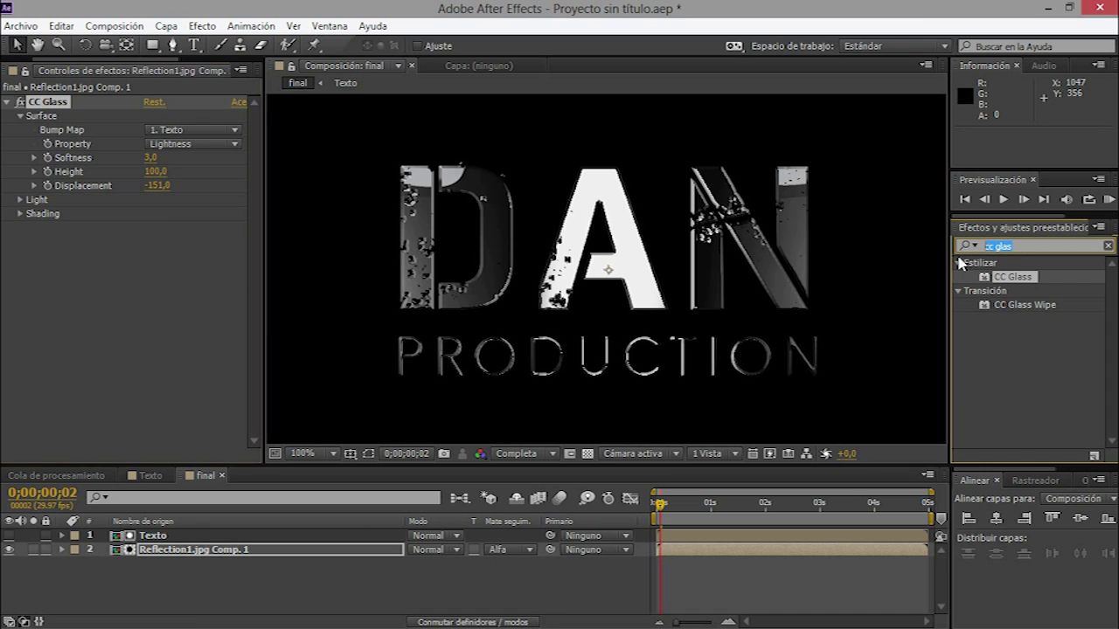
- Apply CC Blobbylize to the reflection layer using Texto's Alpha, with Softness 3.0 and Cut Away 1.0
text(cc)
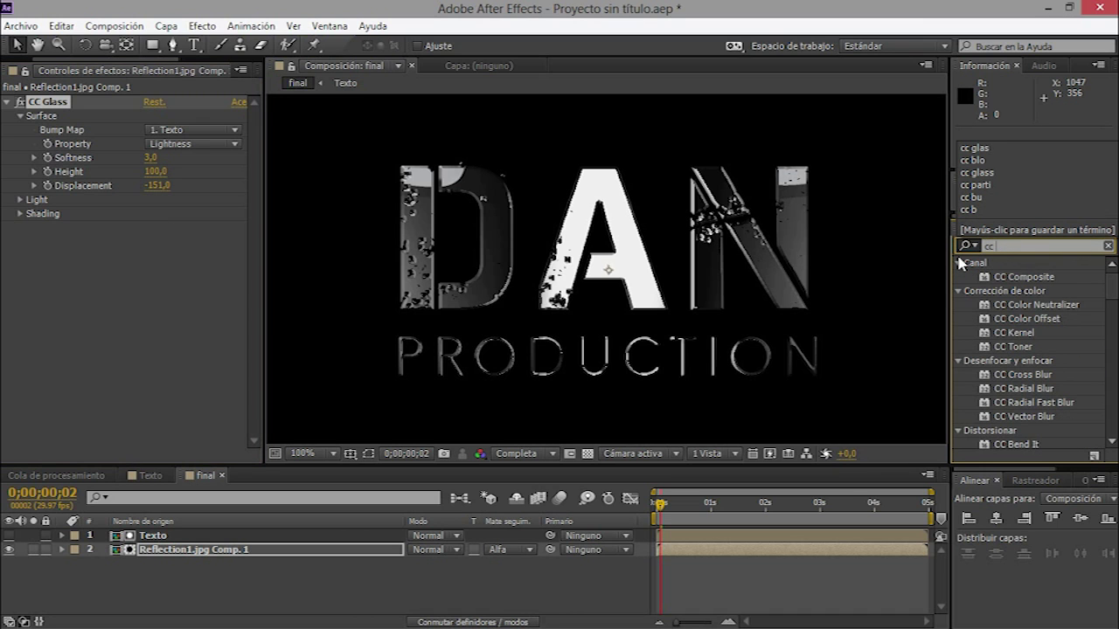
text( blo)
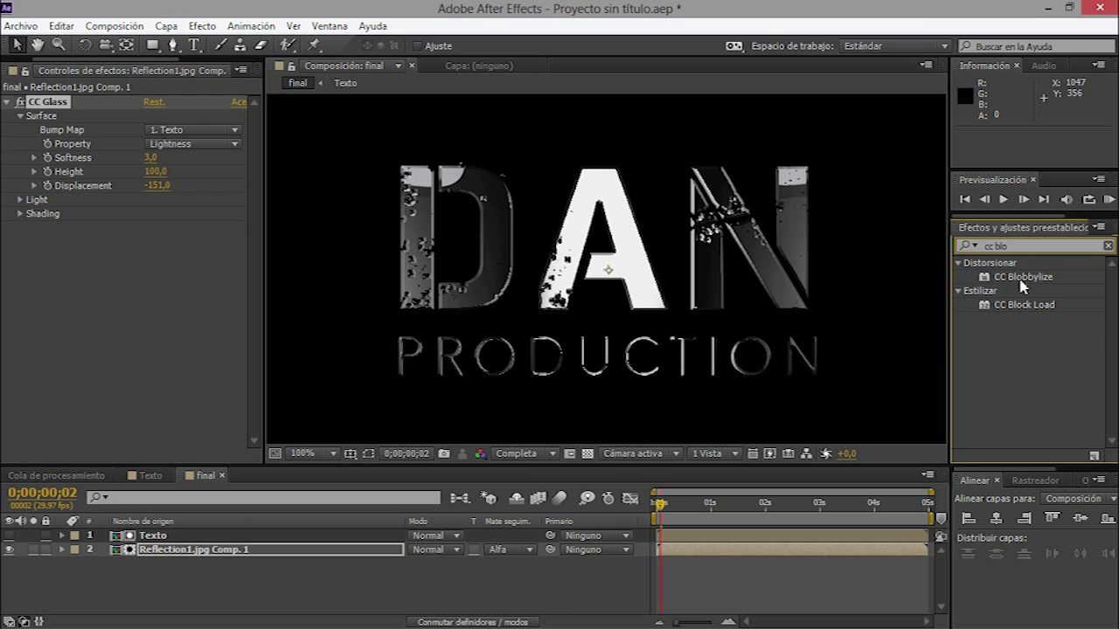
mouse_move(995, 278)
mouse_down()
mouse_move(200, 501)
mouse_move(166, 551)
mouse_up()
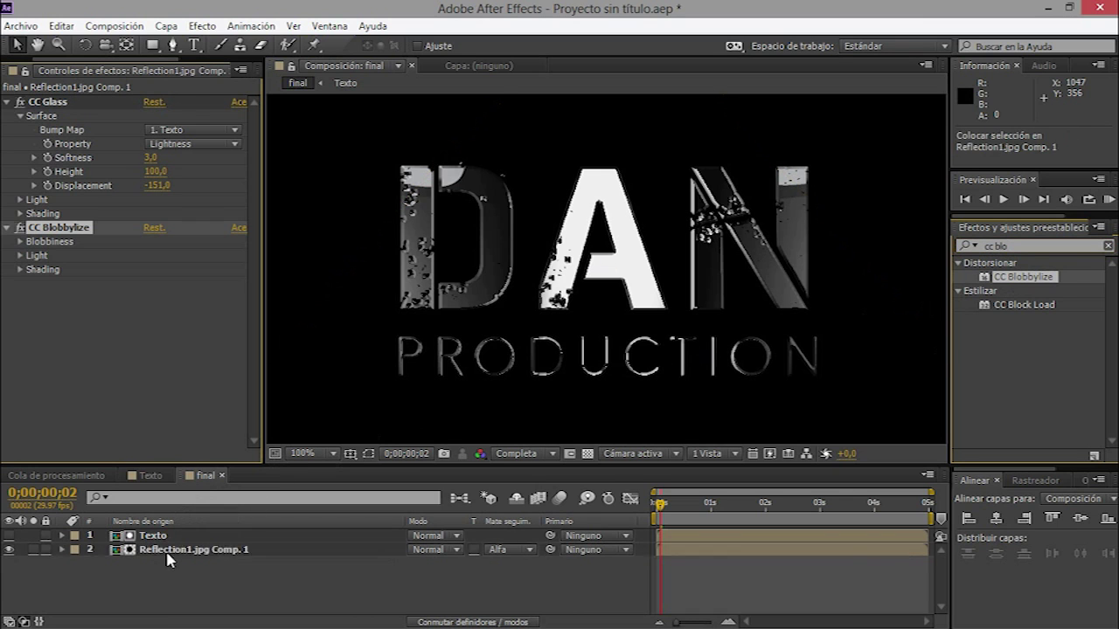
click(21, 243)
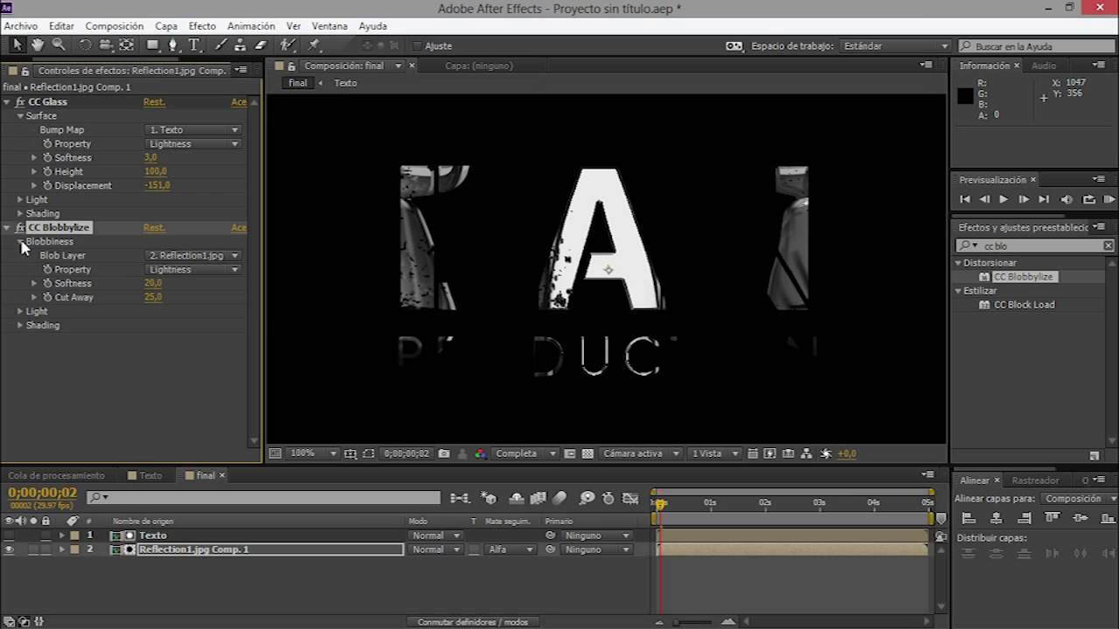
click(215, 258)
click(208, 297)
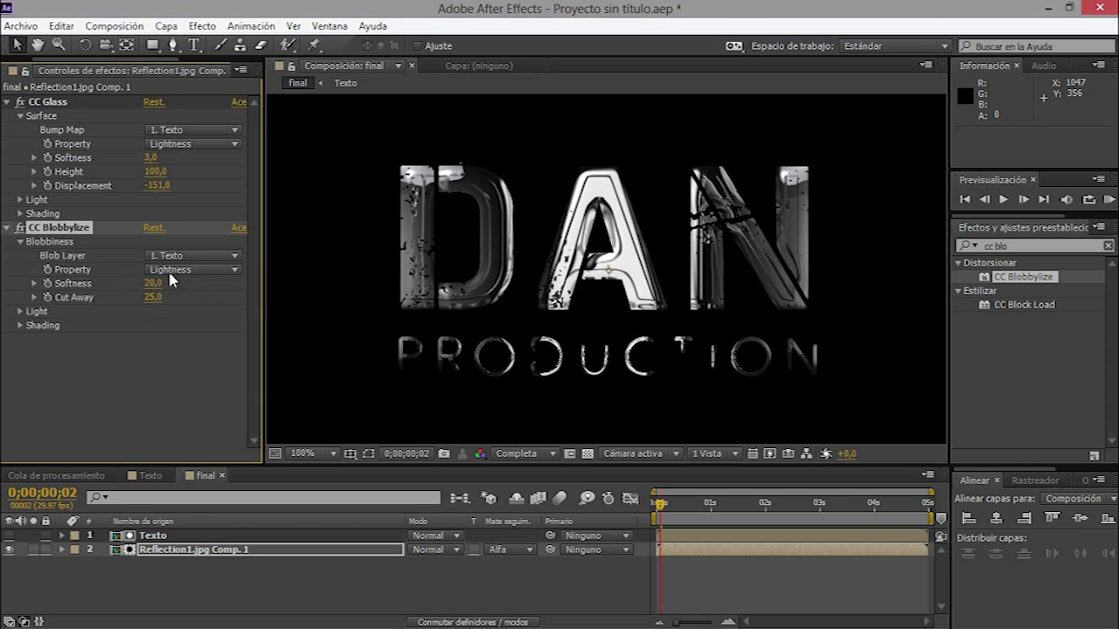
click(177, 270)
click(186, 341)
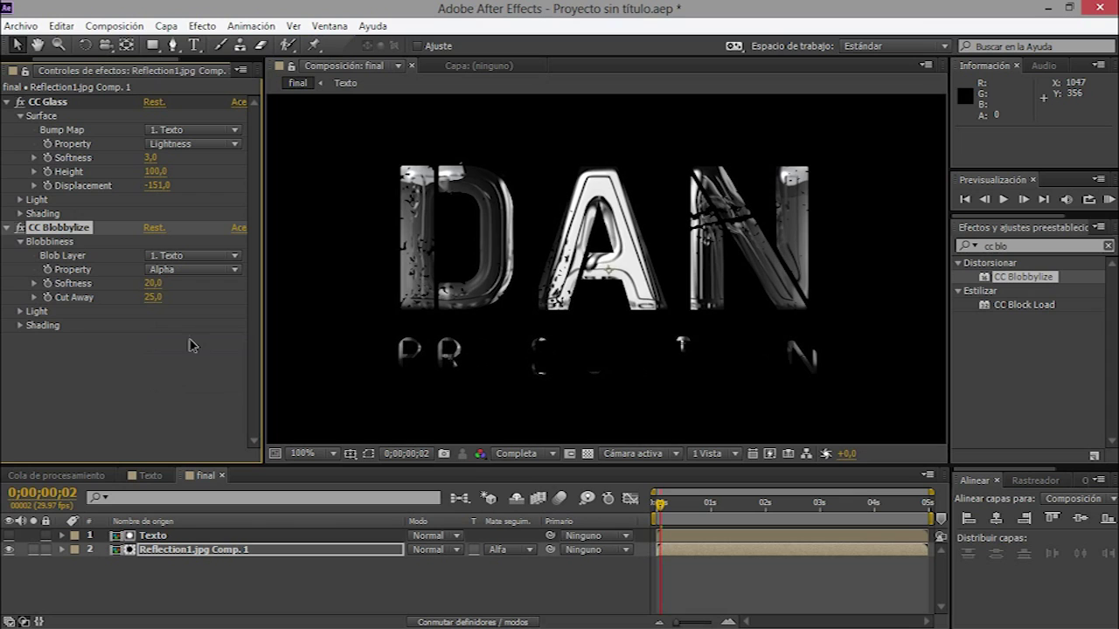
click(153, 285)
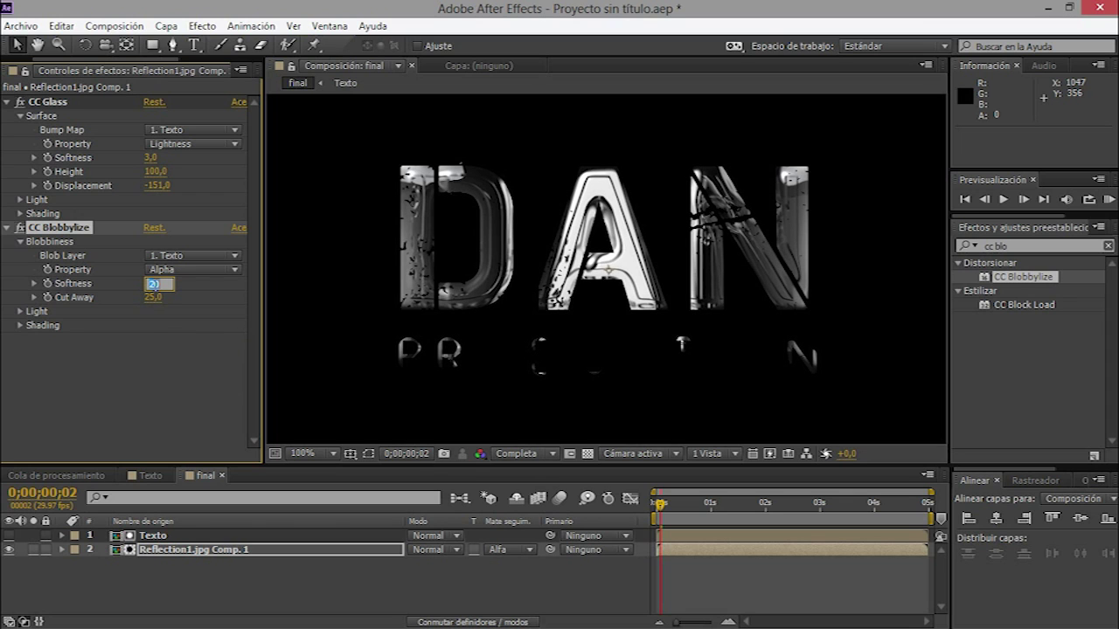
text(3)
key(Return)
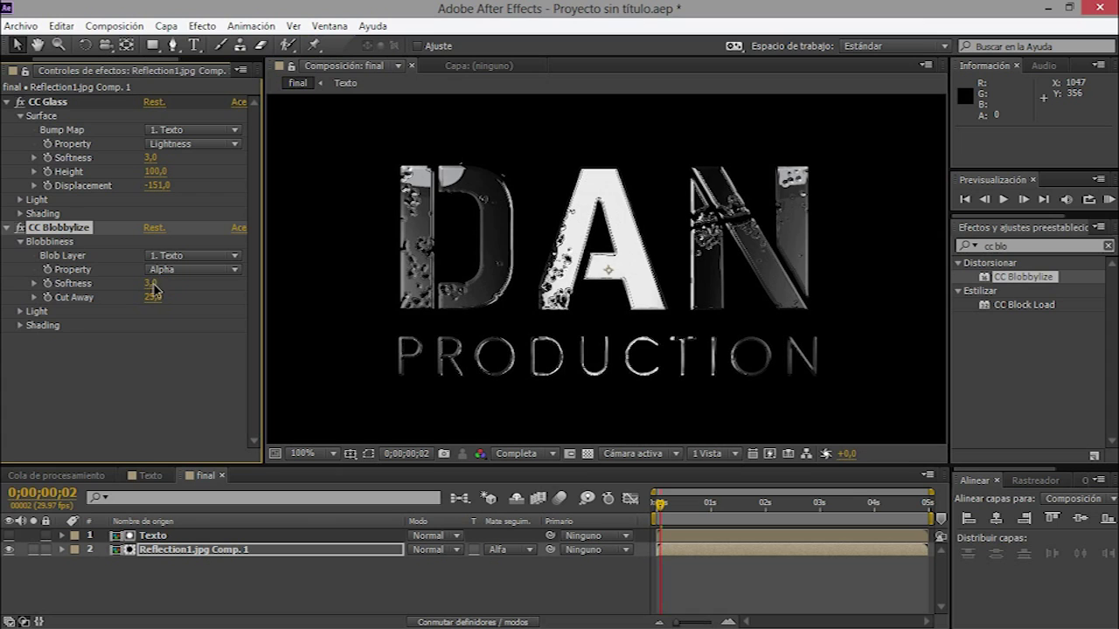
click(153, 297)
text(1)
key(Return)
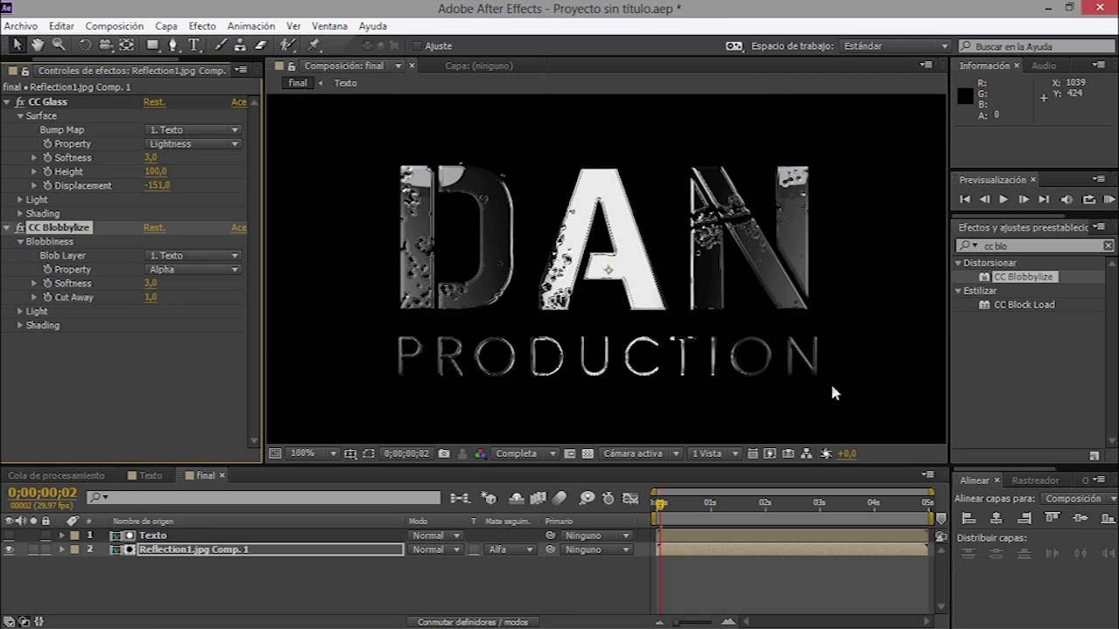
- End the work area at about 3 seconds, RAM-preview it, then scrub to frame 27
drag(934, 522, 824, 518)
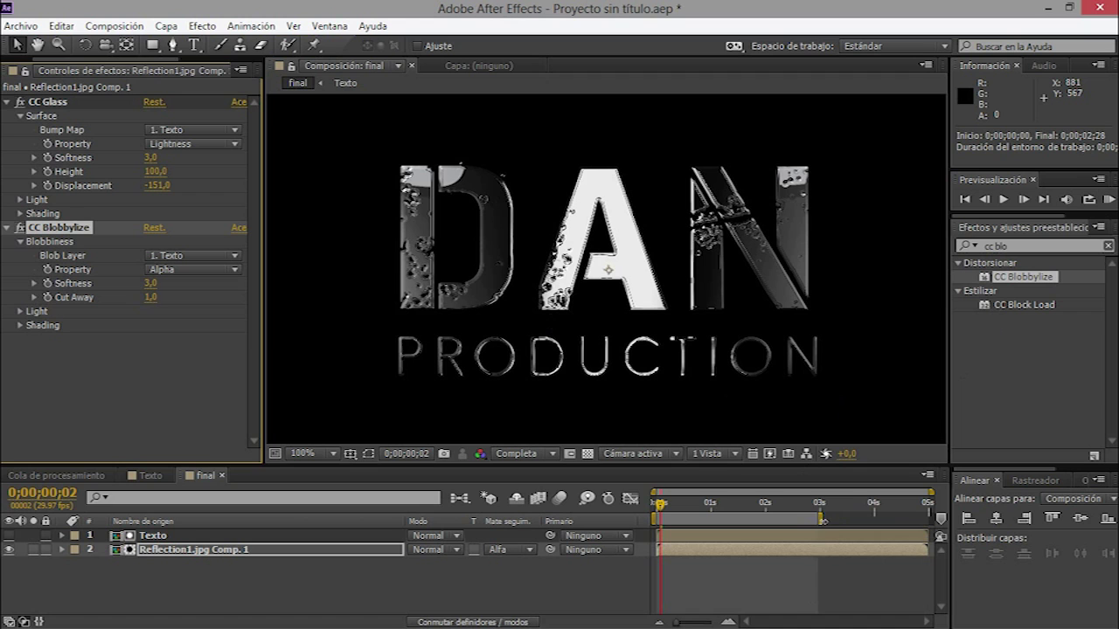
click(1109, 199)
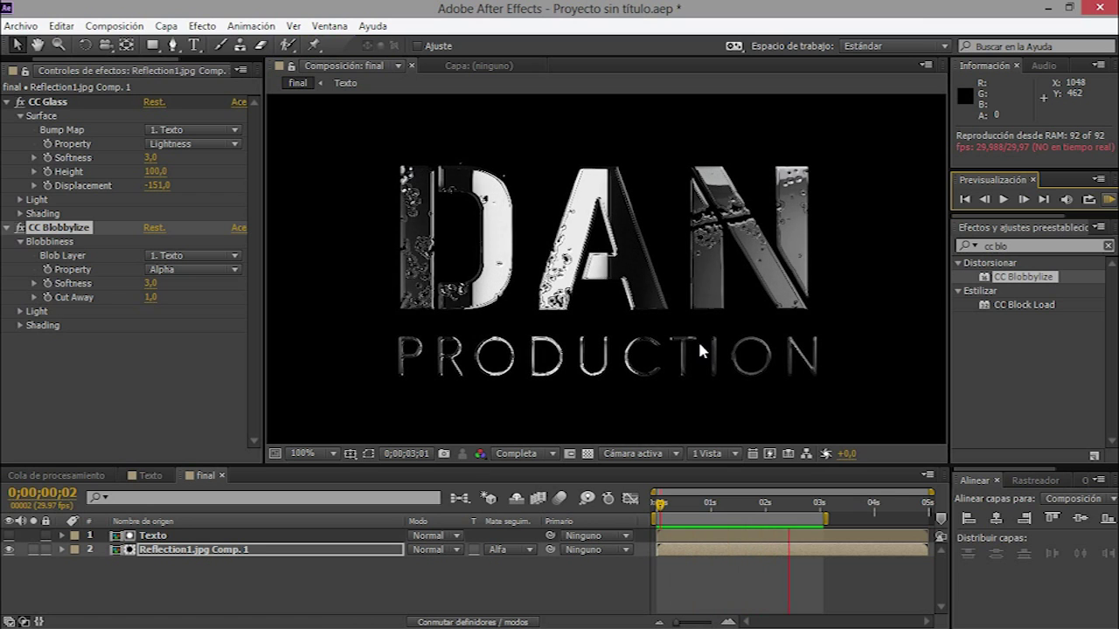
key(space)
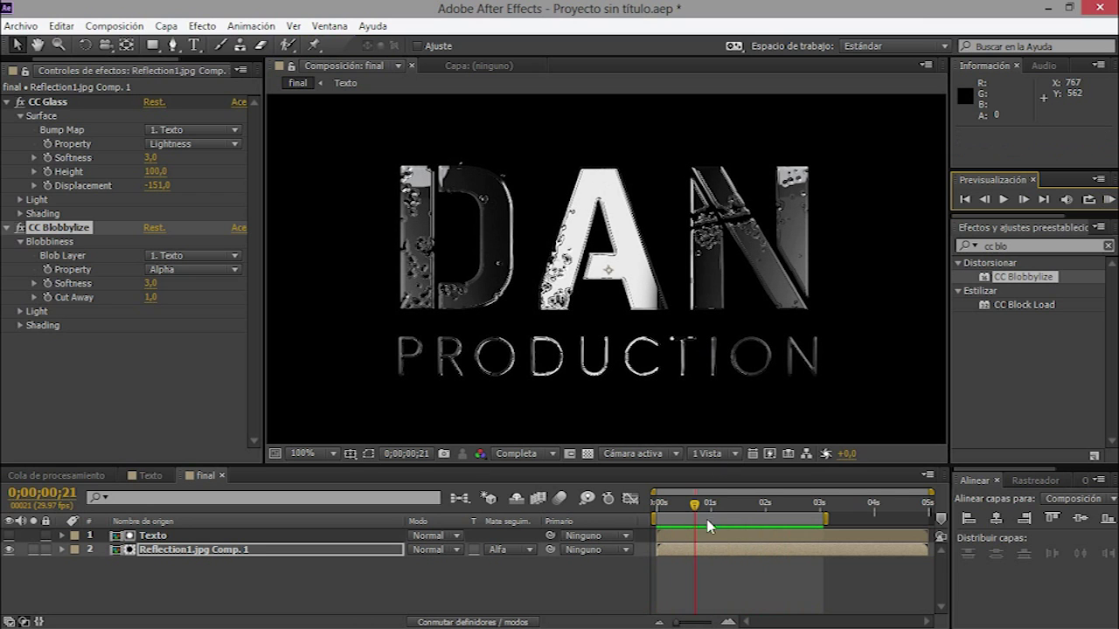
drag(697, 507, 706, 506)
- Select the reflection comp and Texto layers, then deselect and bring up the new-layer menu
click(187, 552)
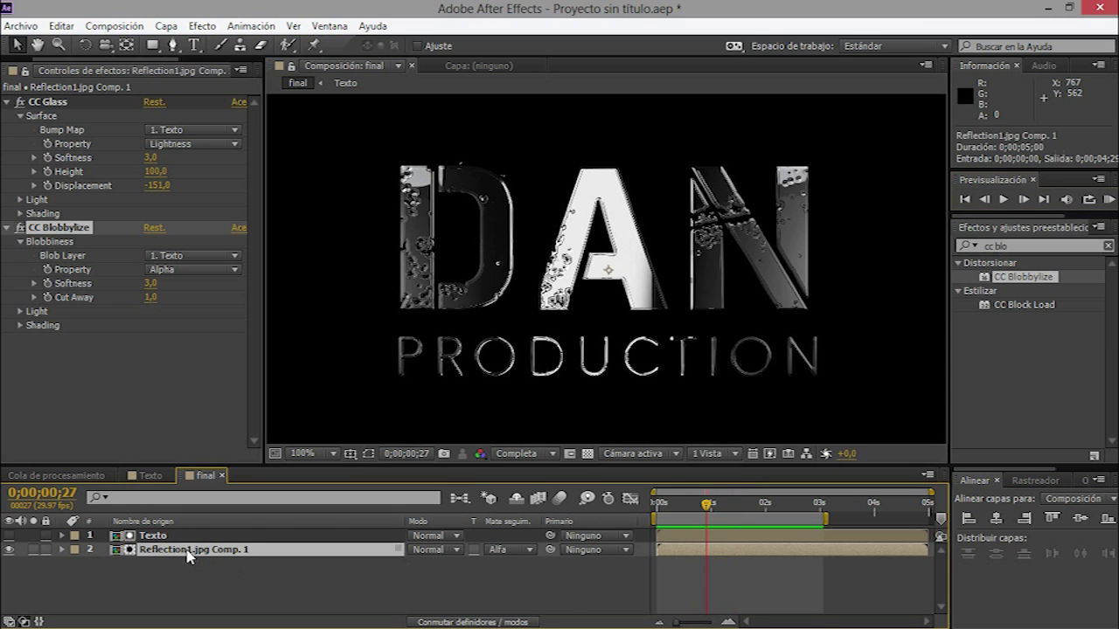
shift+click(189, 537)
right_click(188, 540)
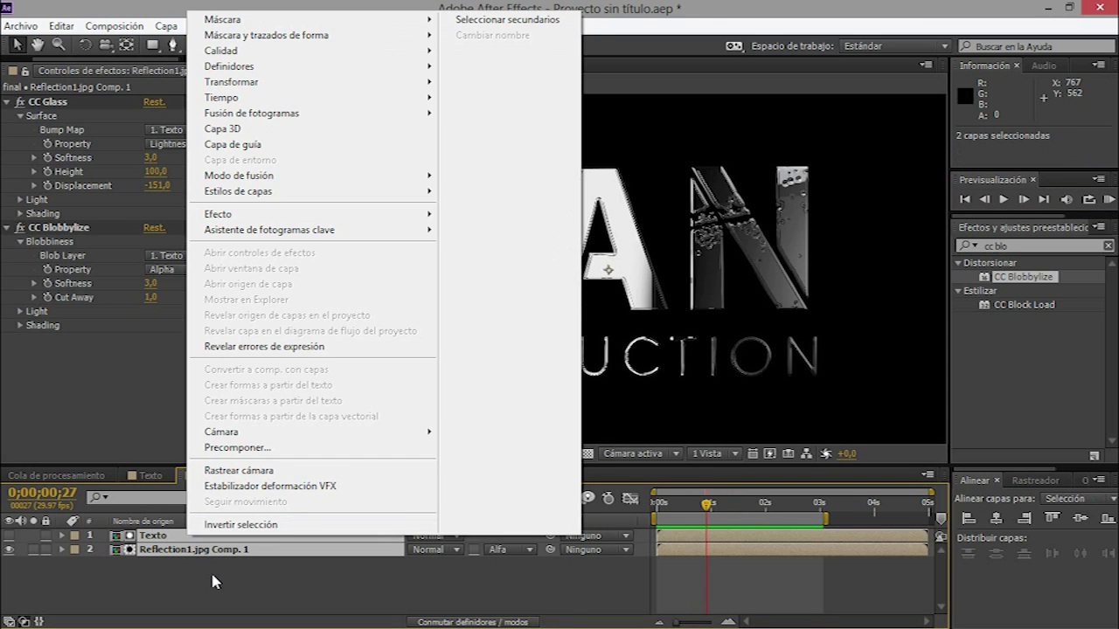
click(211, 571)
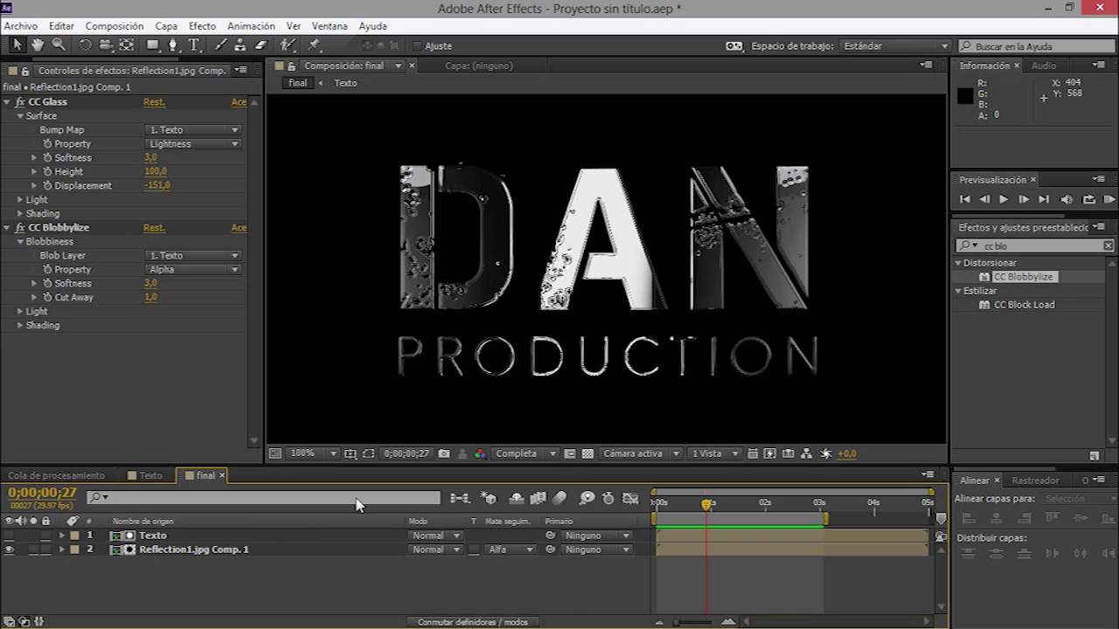
right_click(280, 588)
- Add a new adjustment layer and apply the Curves effect to it
mouse_move(404, 420)
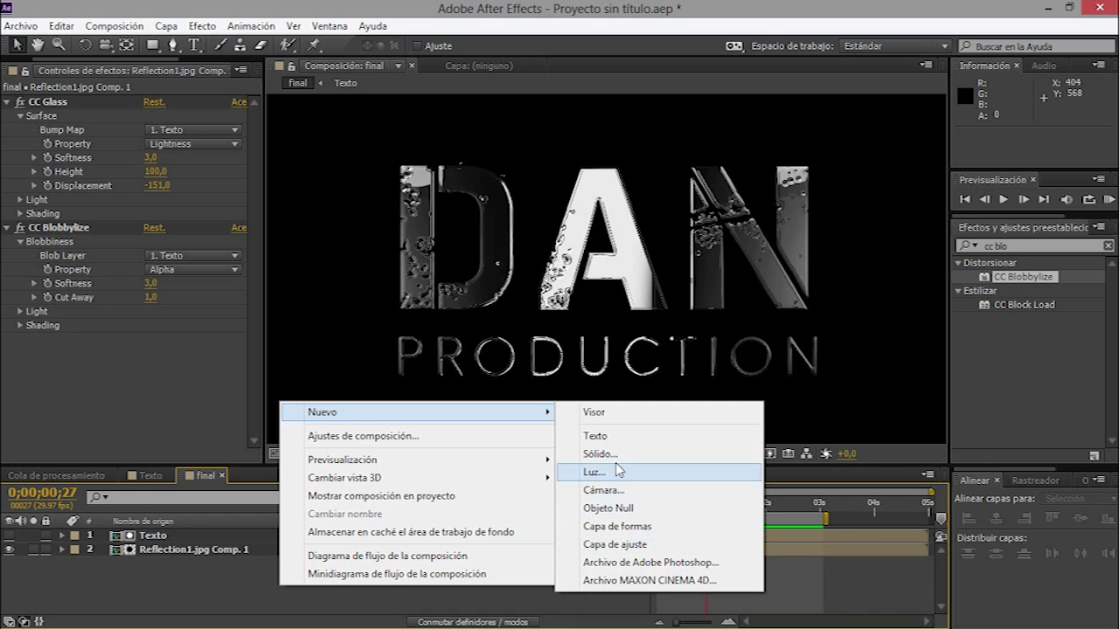
click(616, 546)
click(1014, 247)
text(curvas)
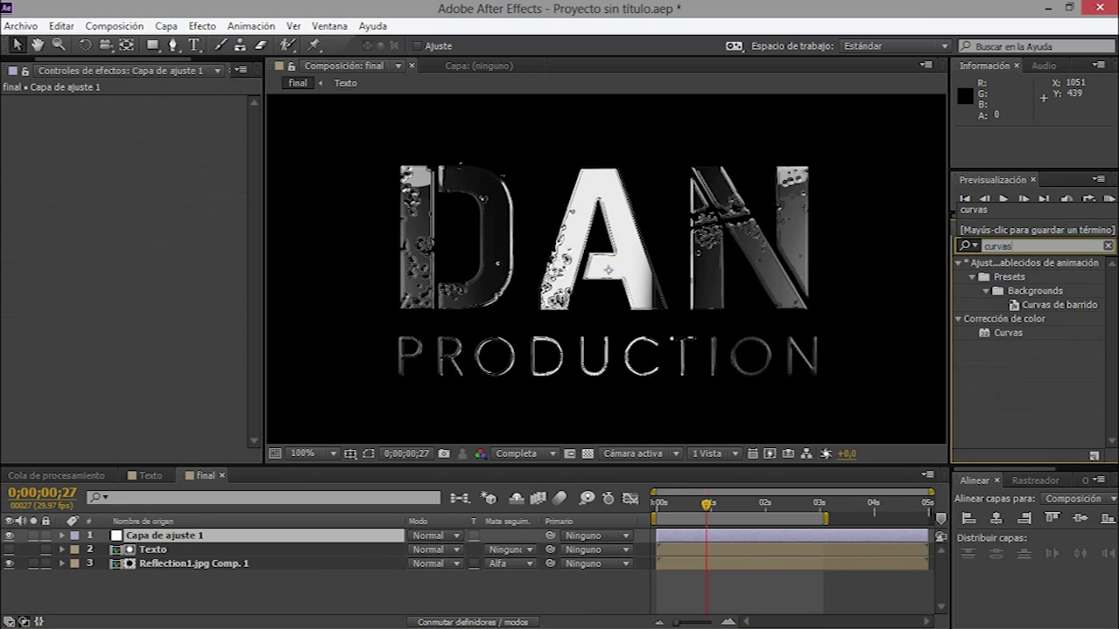
drag(1008, 333, 205, 172)
- Grade the title gold: raise the Red curve, lower the Blue curve, lift the Green curve
click(201, 117)
click(166, 140)
drag(96, 207, 84, 194)
click(194, 117)
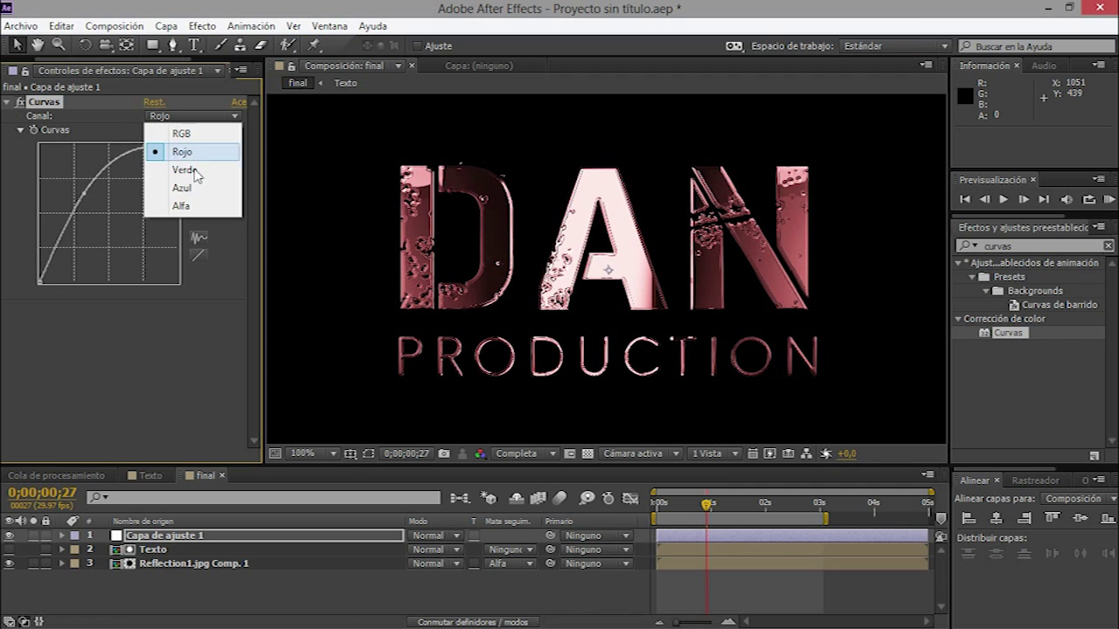
click(192, 187)
drag(105, 213, 135, 236)
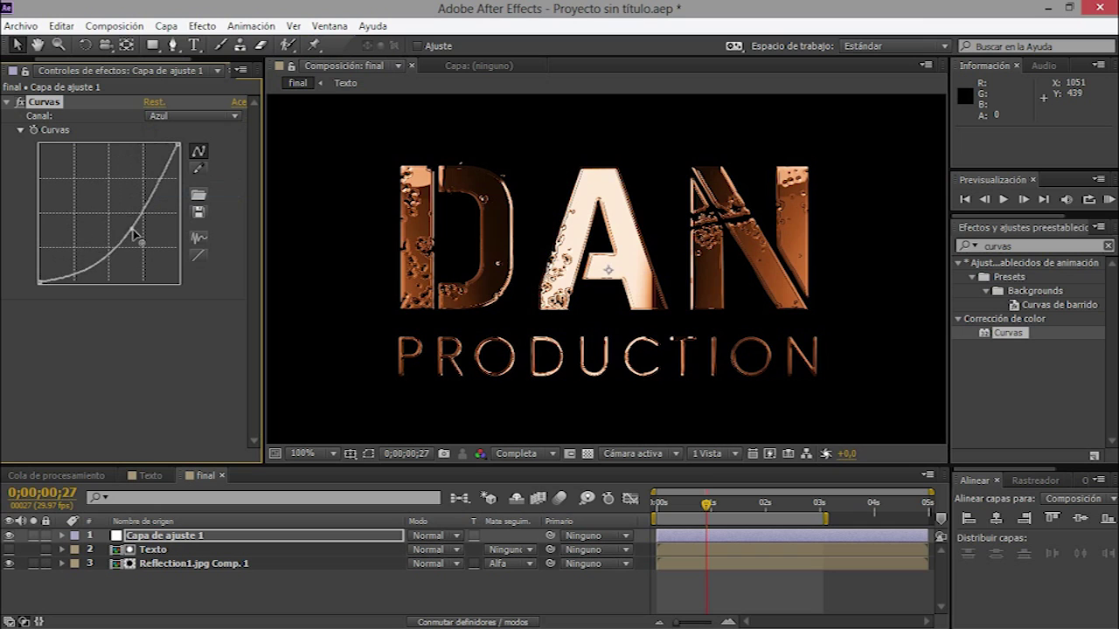
click(188, 116)
click(192, 169)
click(110, 212)
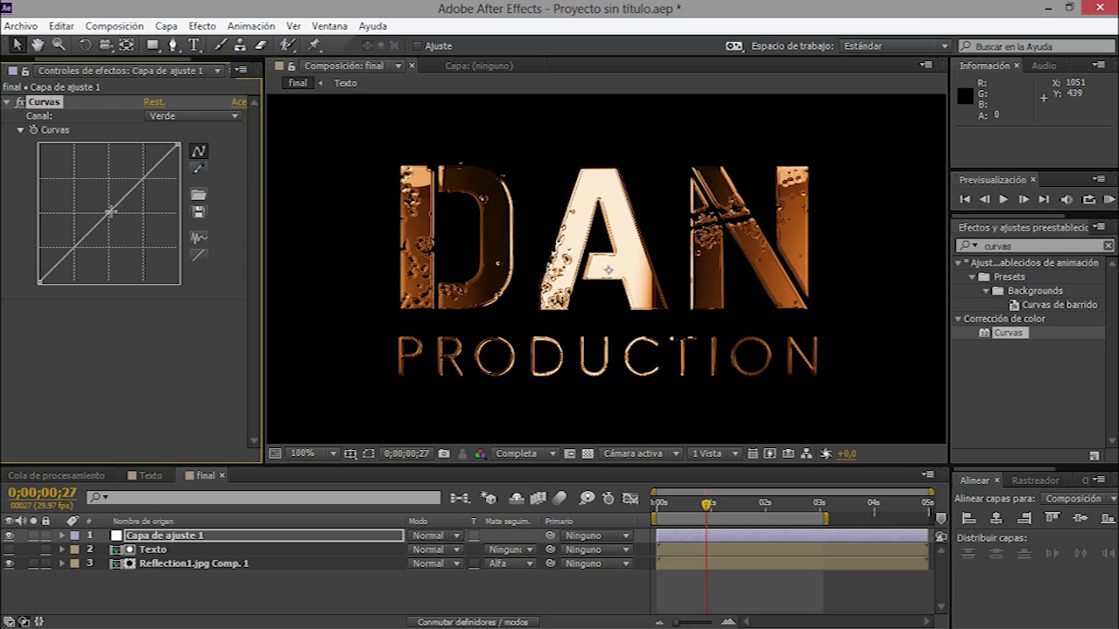
drag(108, 213, 102, 208)
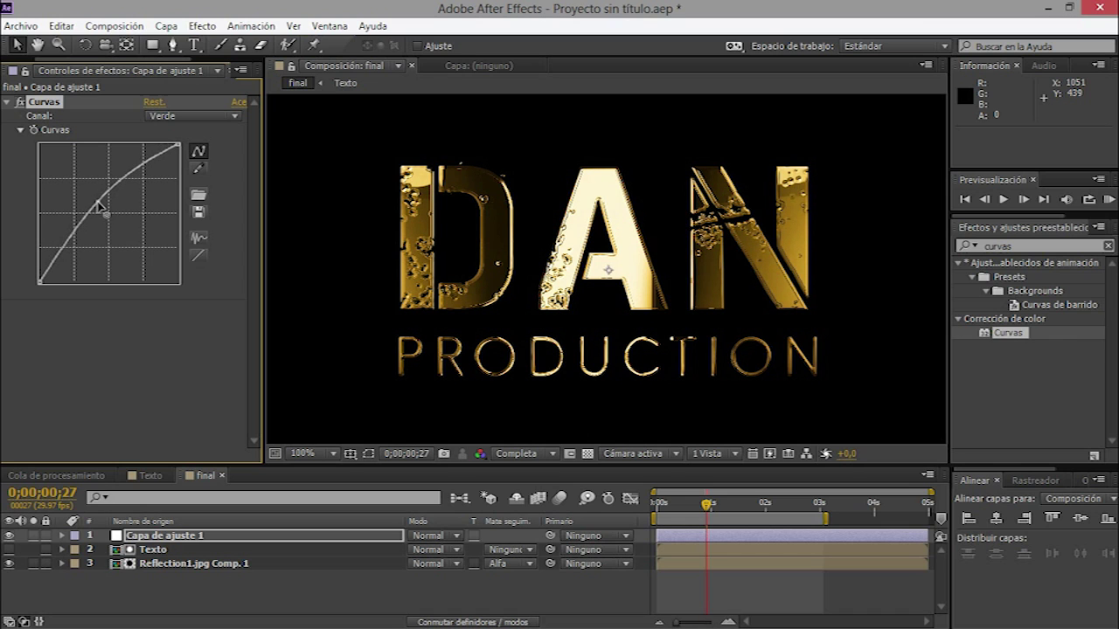
- Precompose the adjustment, Texto and reflection comp layers into Precomp. 1
click(152, 367)
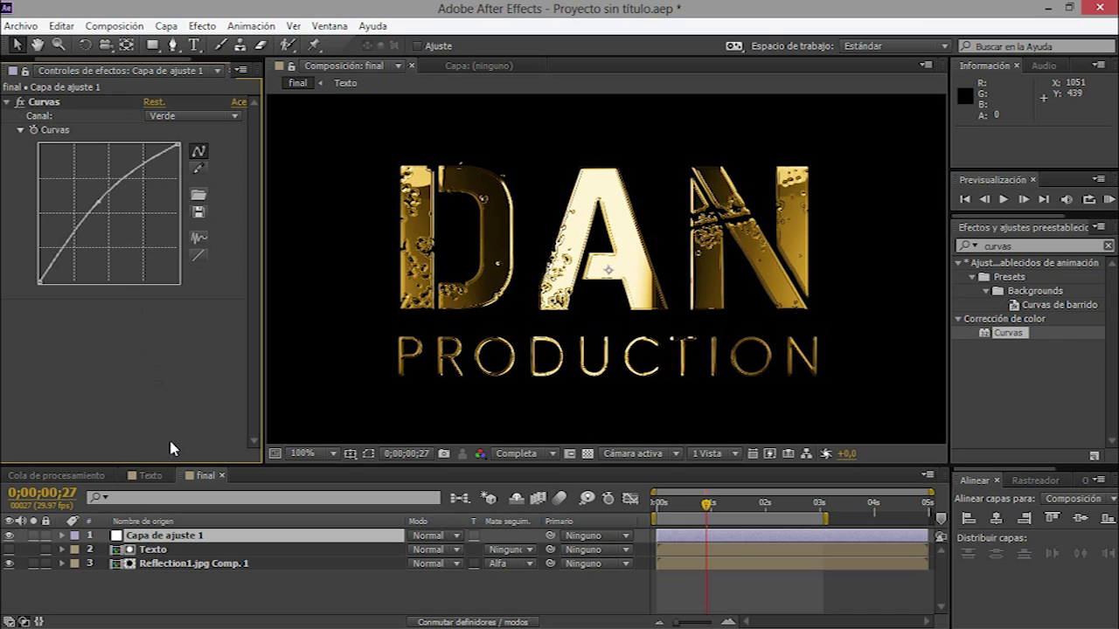
click(172, 565)
shift+click(183, 536)
right_click(184, 539)
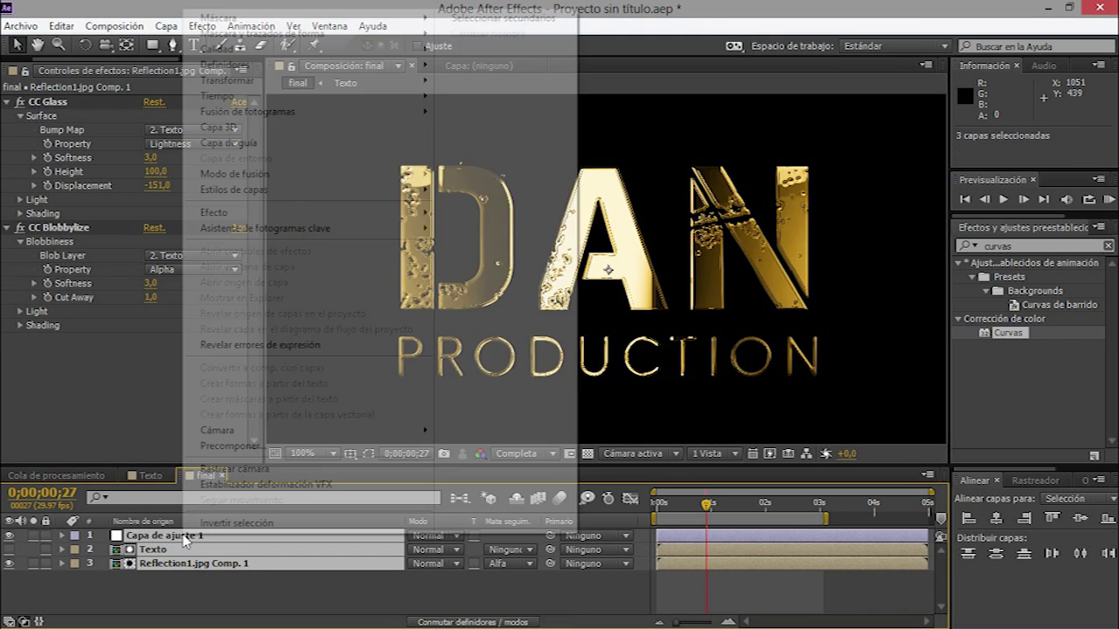
click(254, 447)
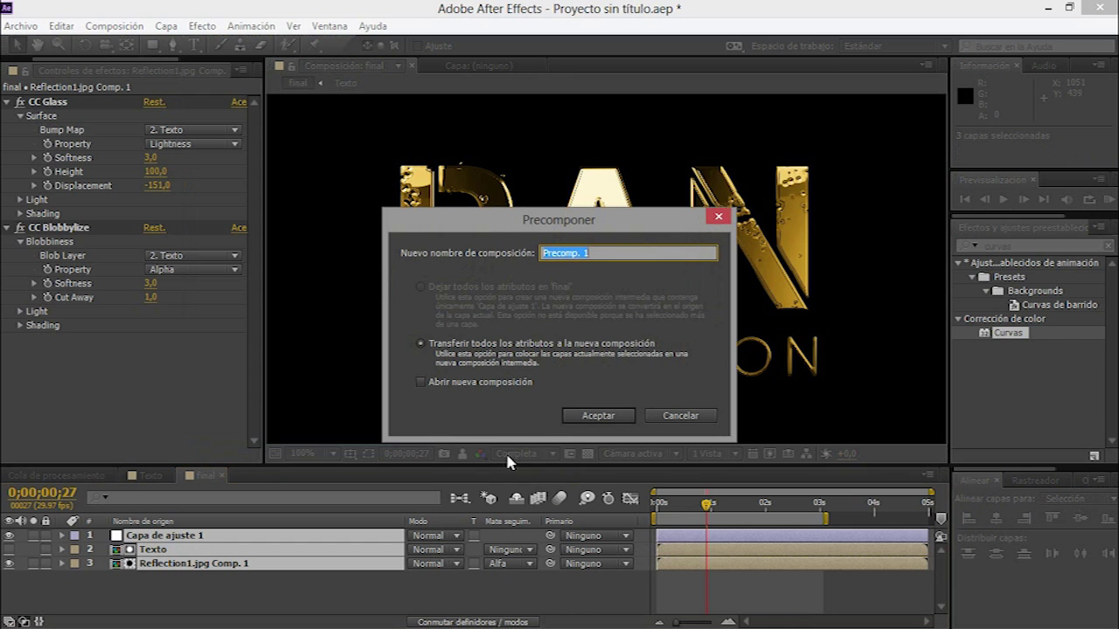
click(589, 417)
right_click(217, 579)
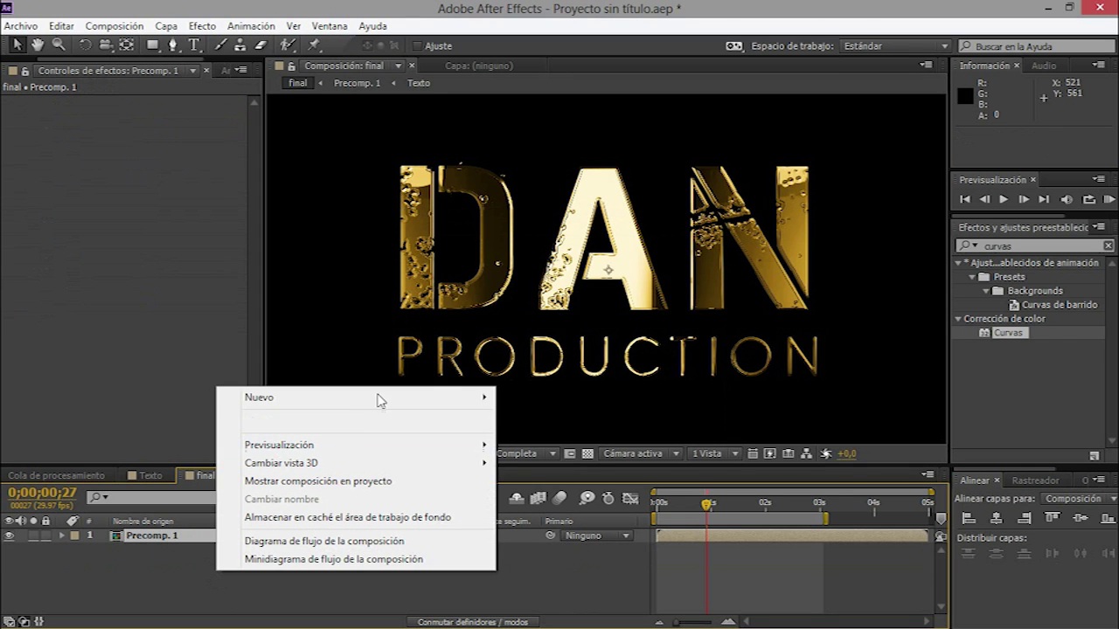
mouse_move(390, 398)
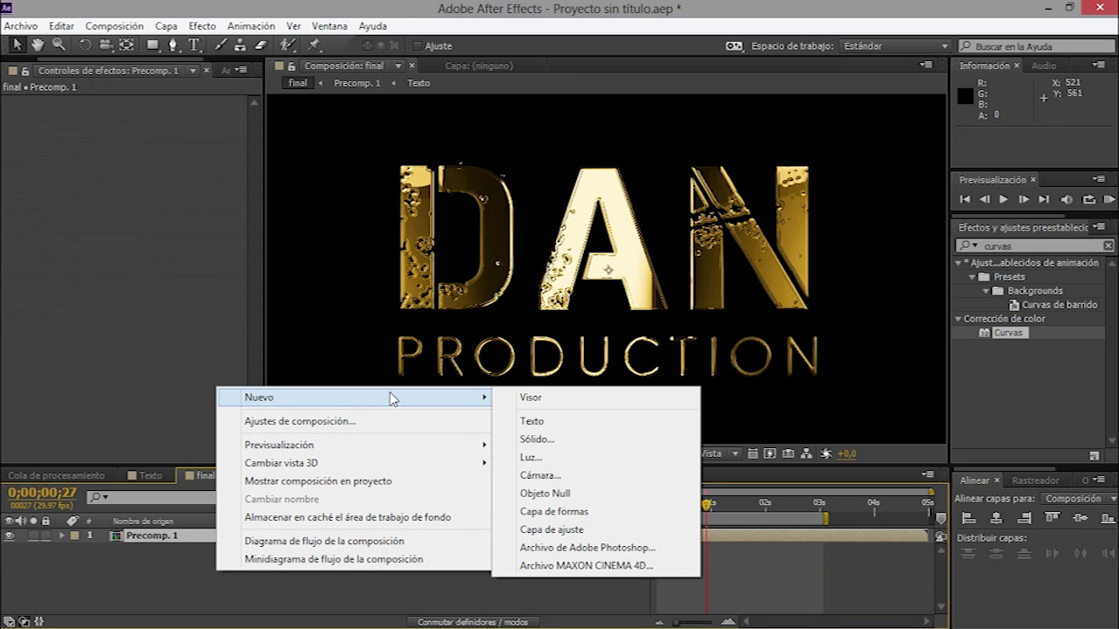
- Create a default black solid and apply Gradient Ramp to it
click(560, 441)
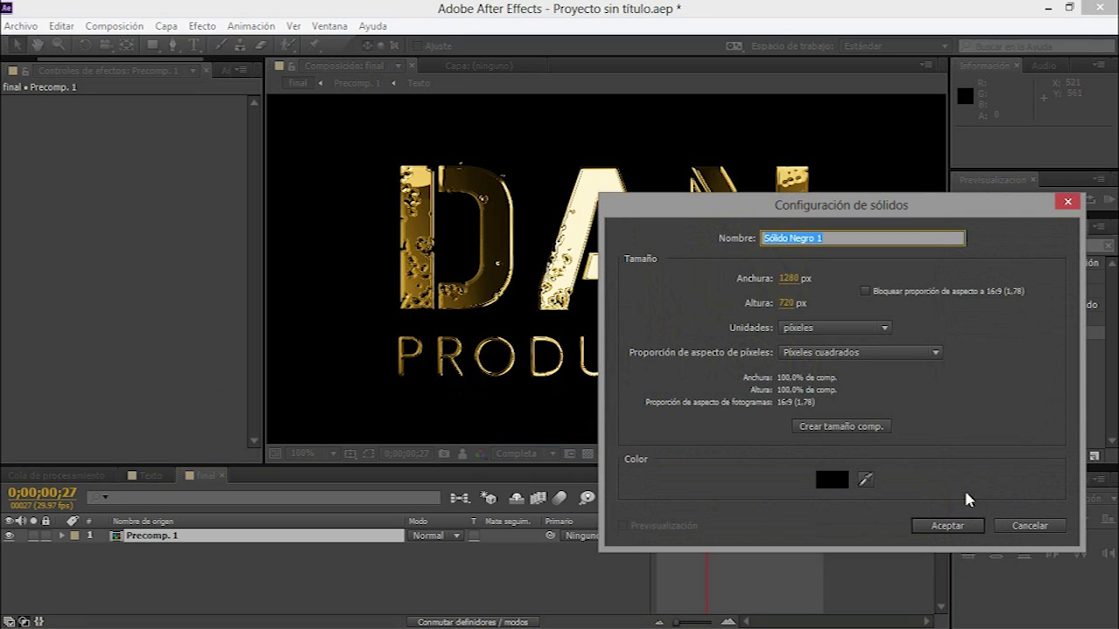
click(947, 526)
click(966, 248)
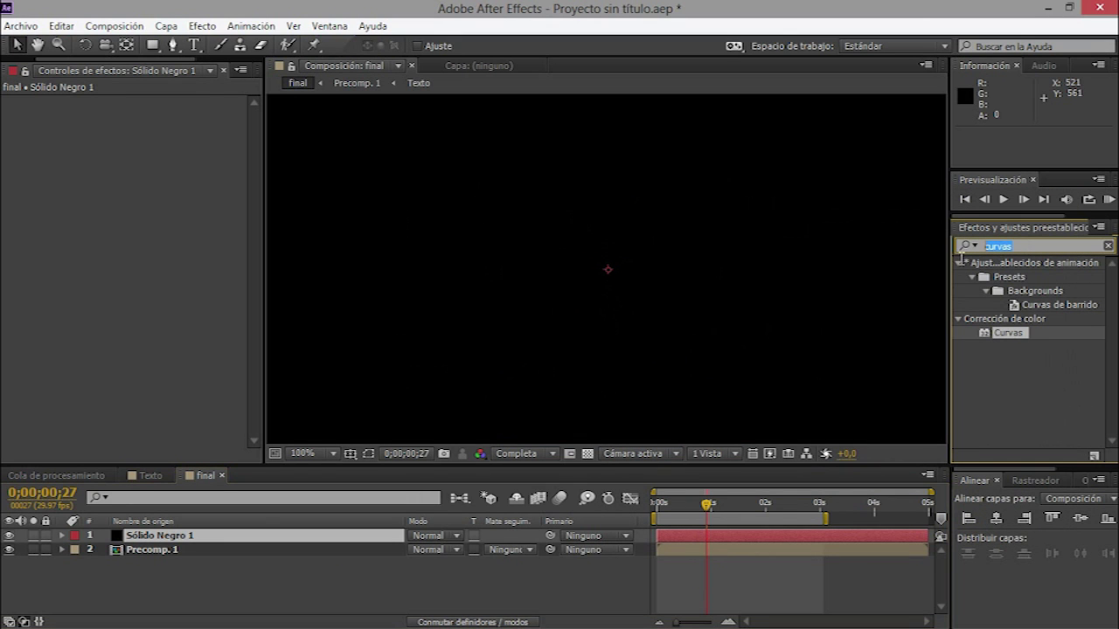
text(gradaci)
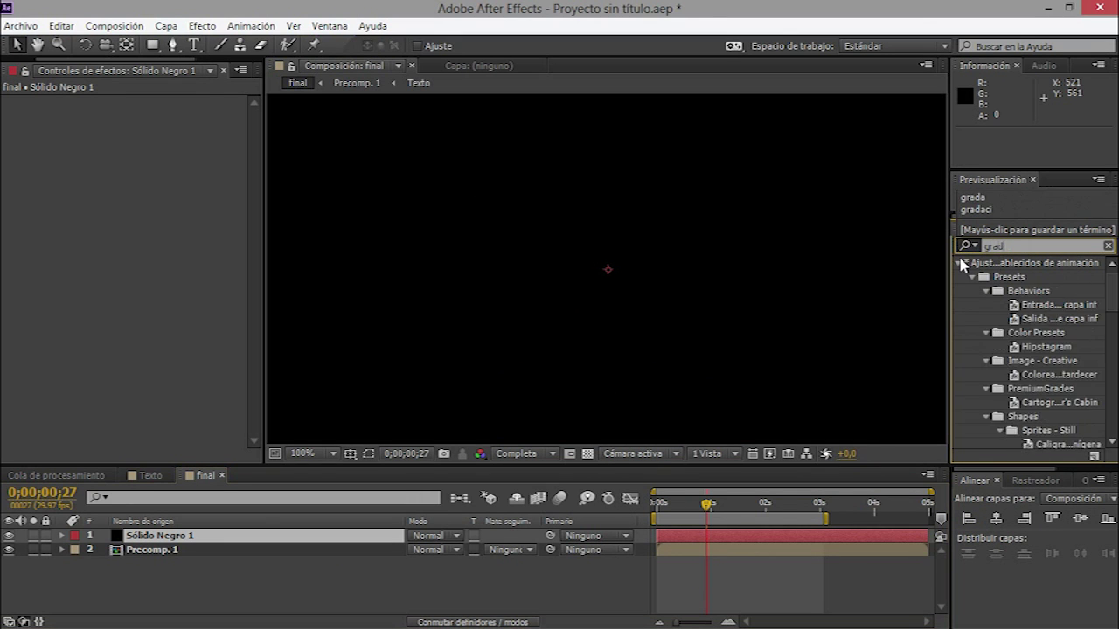
drag(991, 280, 160, 539)
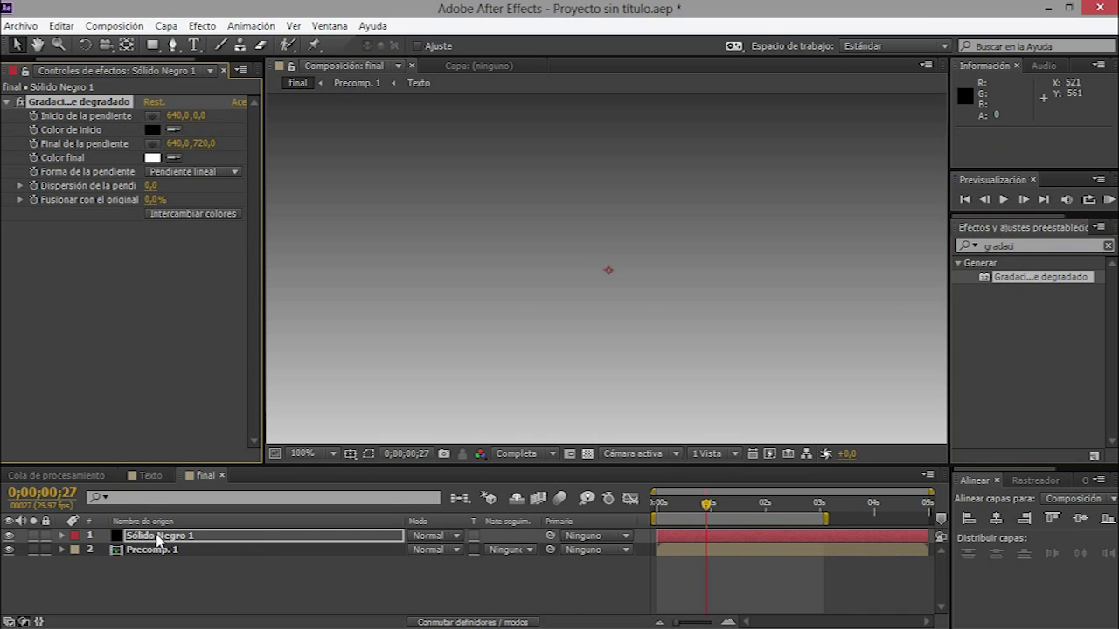
- Move the gradient solid below Precomp. 1 and set the viewer zoom to Fit
drag(158, 539, 153, 558)
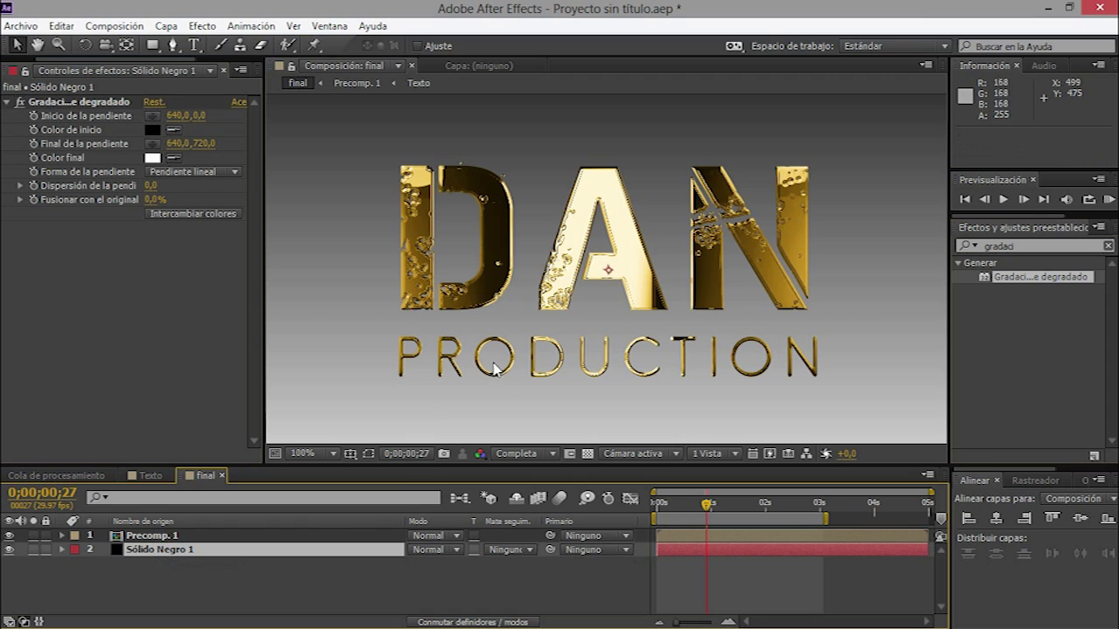
click(333, 454)
click(367, 163)
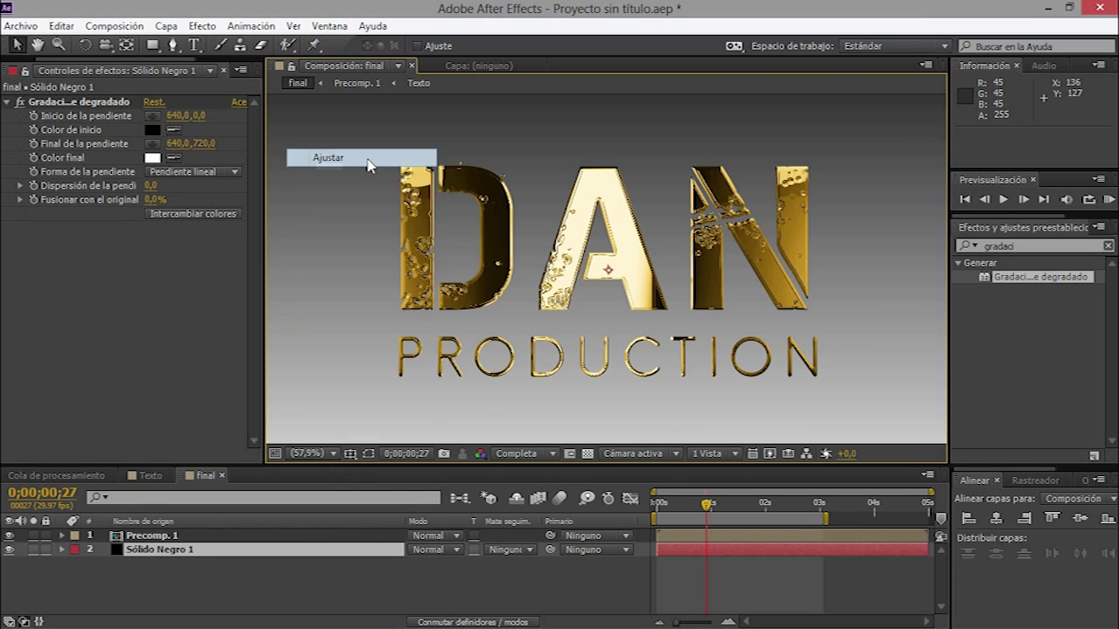
- Change the Gradient Ramp's Ramp Shape to Radial
click(174, 222)
click(193, 172)
click(199, 209)
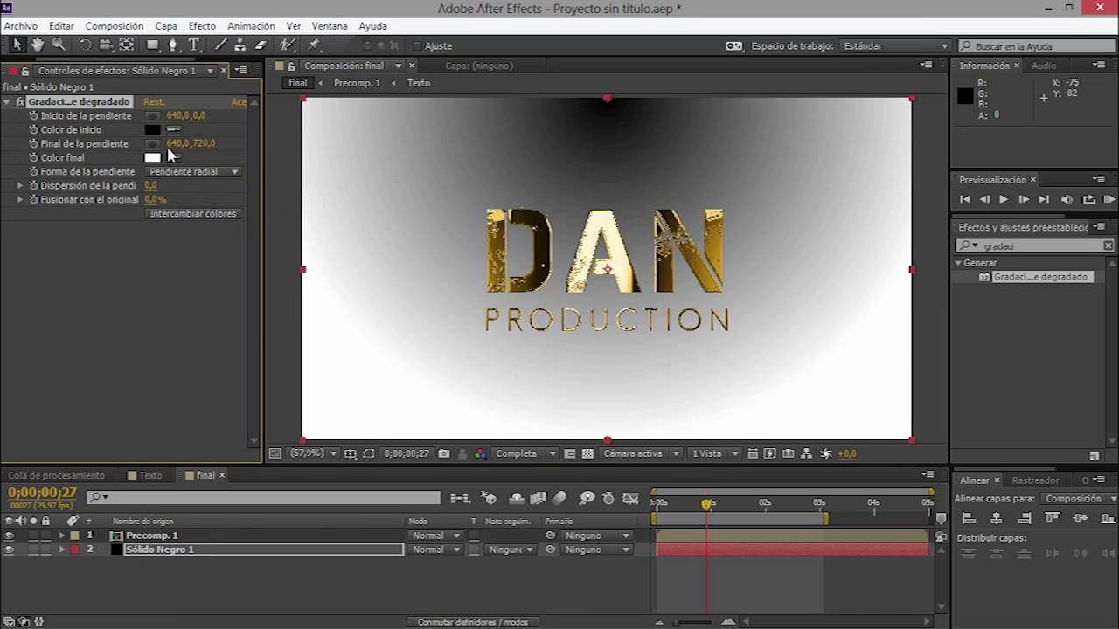
- Set the gradient Start Color to dark red 790404 and End Color to near-black 0F0000
click(153, 132)
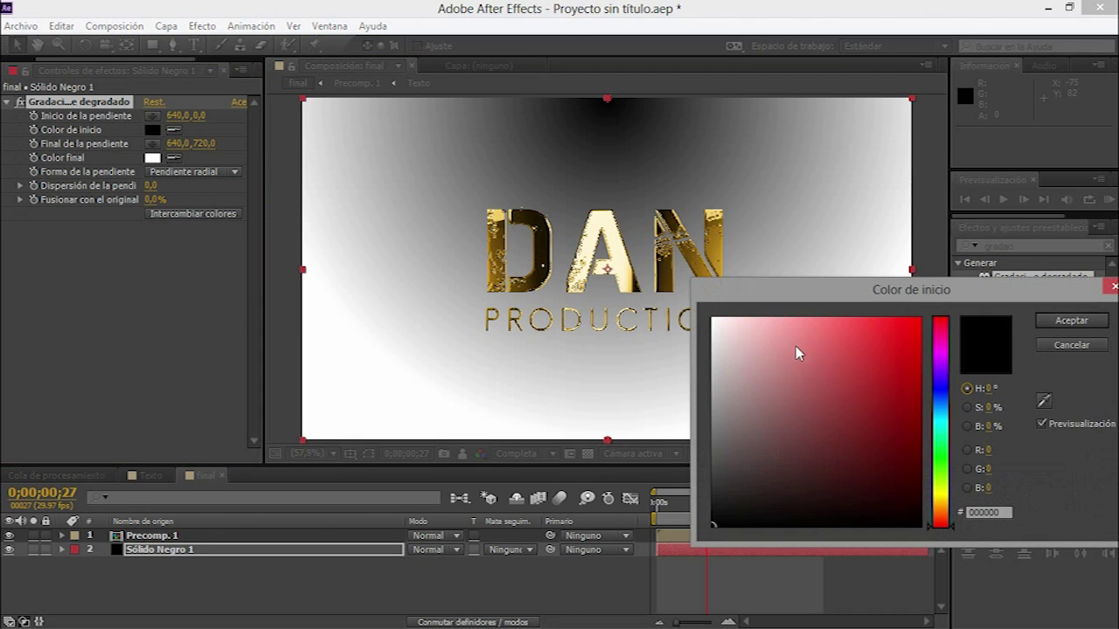
drag(898, 393, 912, 423)
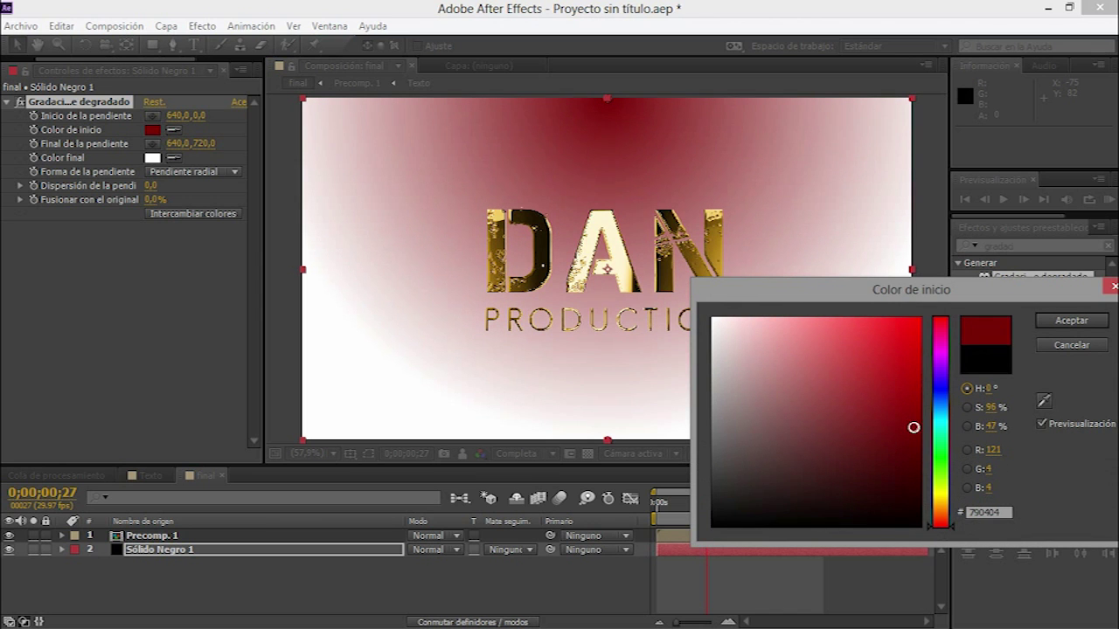
click(1071, 321)
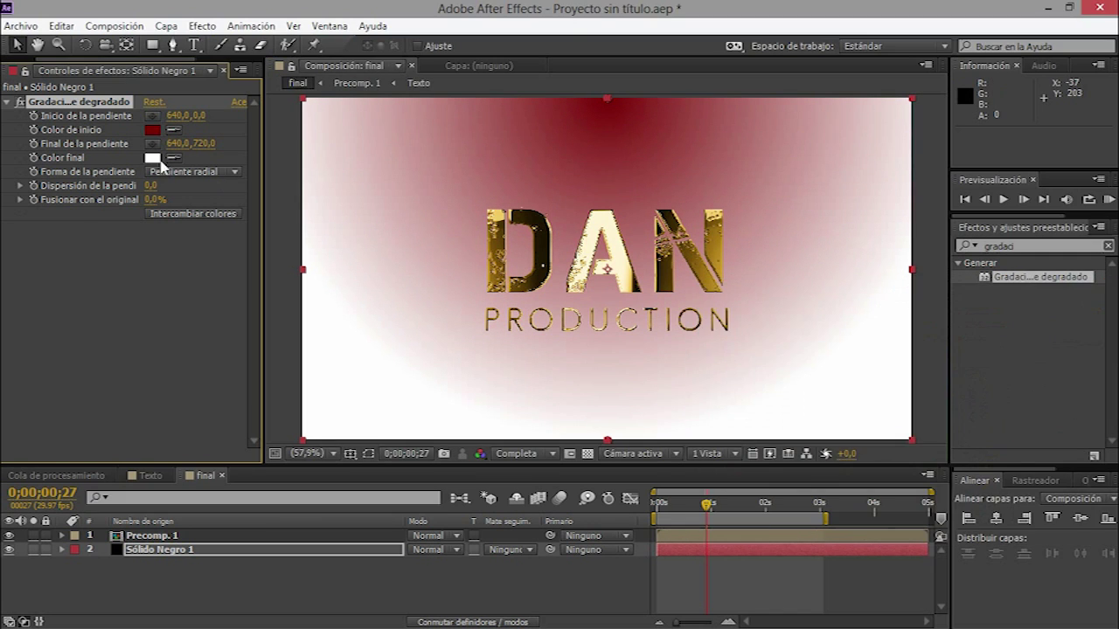
click(153, 158)
drag(874, 414, 909, 478)
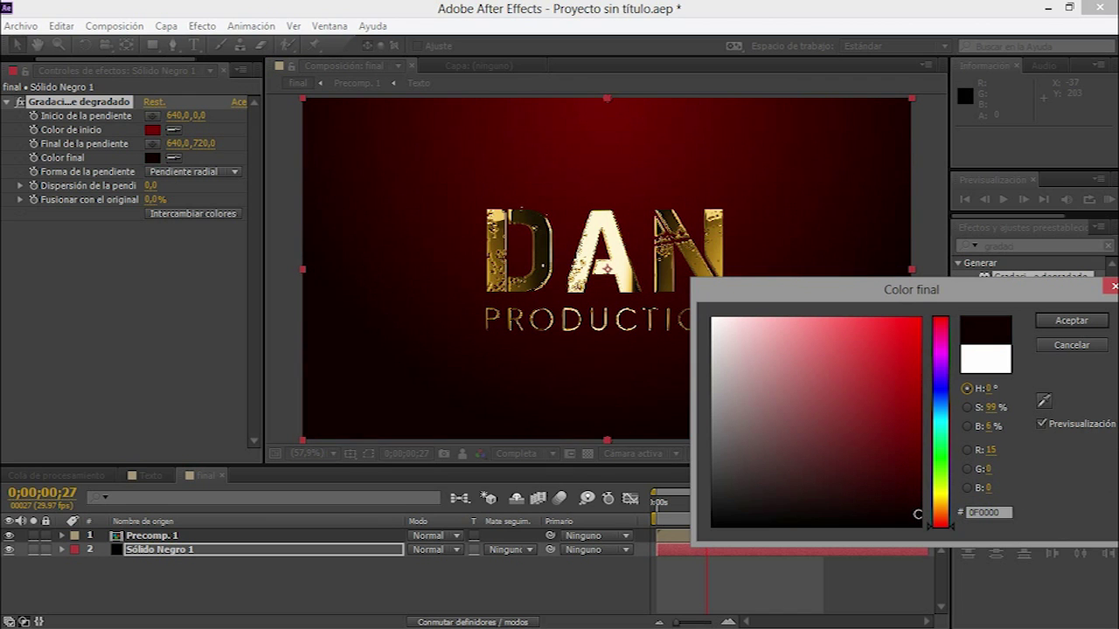
click(1093, 322)
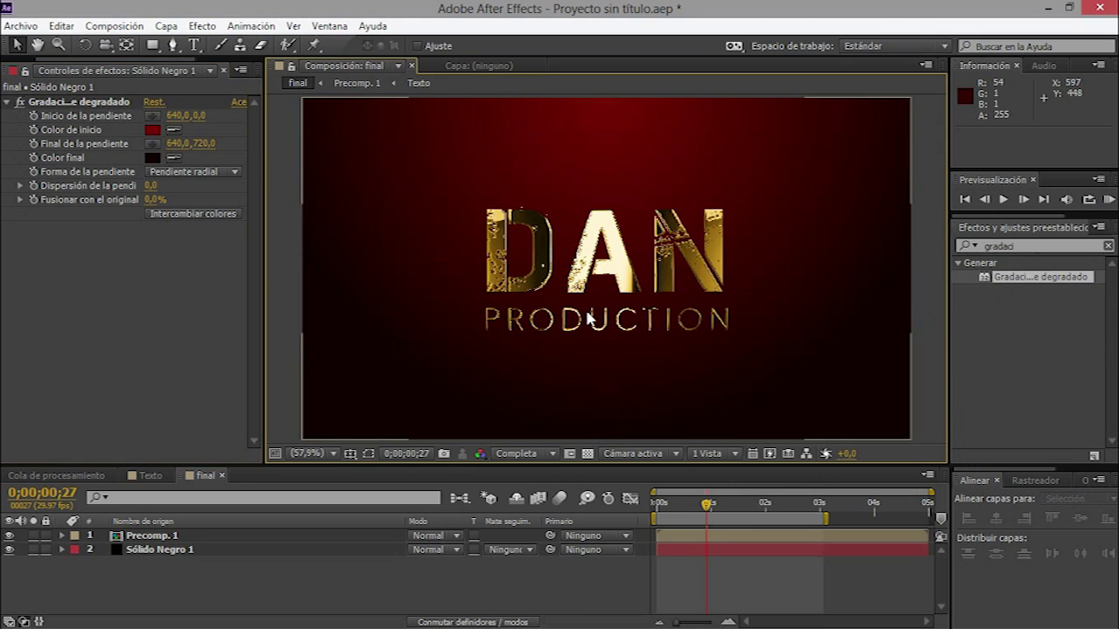
- Start a RAM preview of the gold title over the dark red radial background
click(1107, 200)
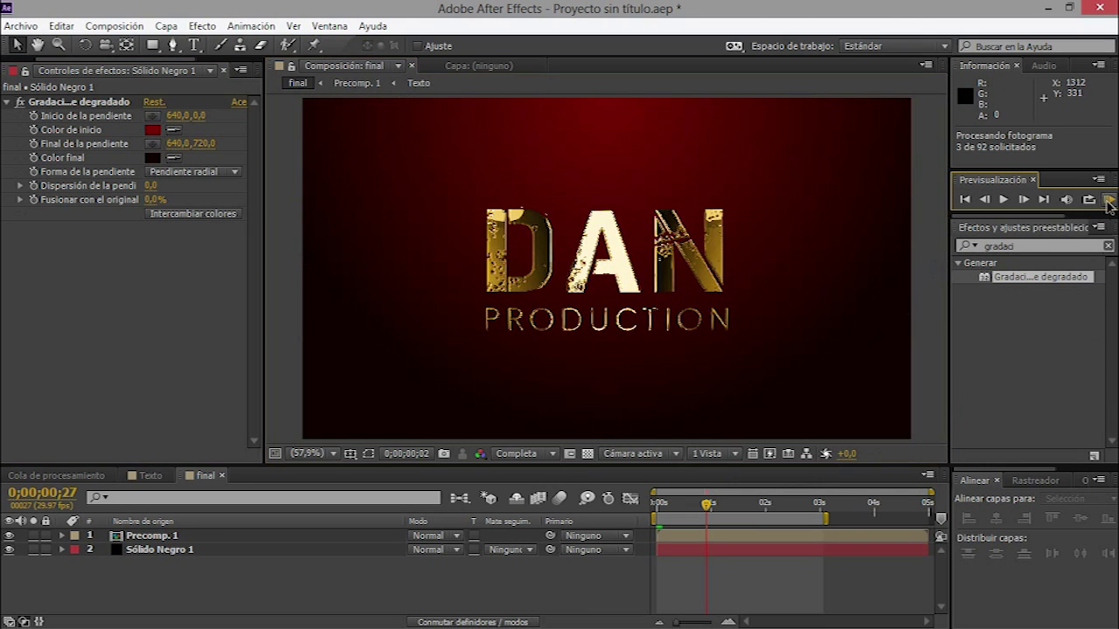